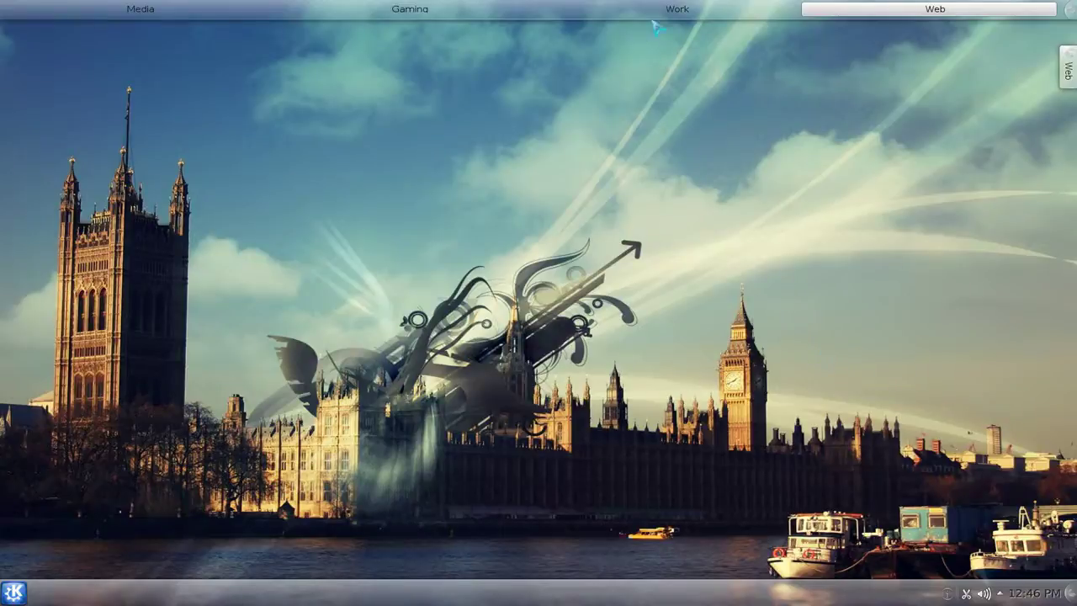
Switch to Work, check the clock's calendar, then move to the bottom-right virtual desktop.
left_click(687, 19)
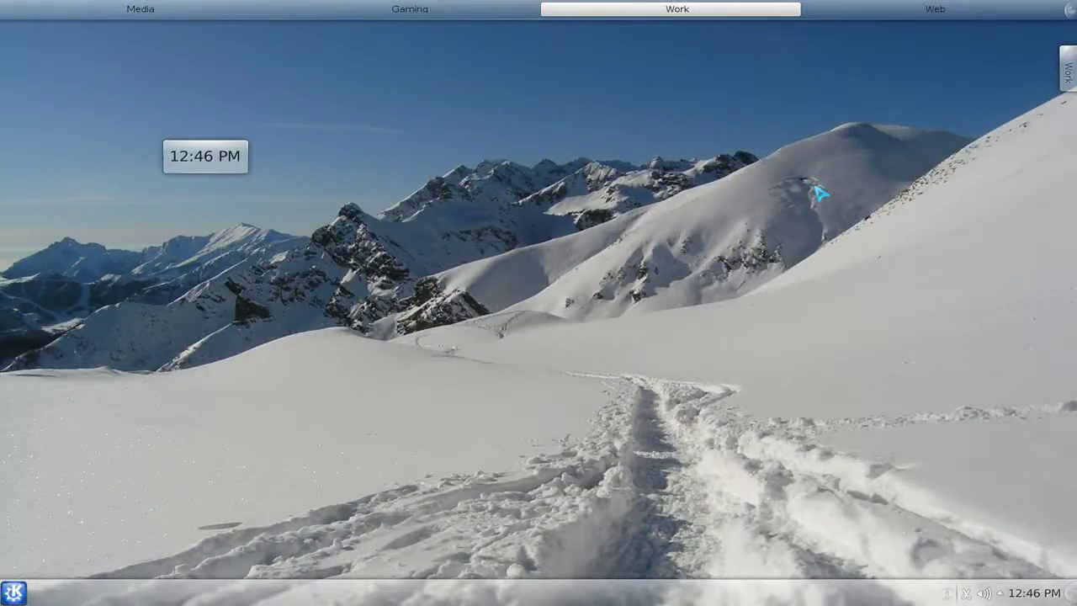
left_click(217, 168)
left_click(217, 168)
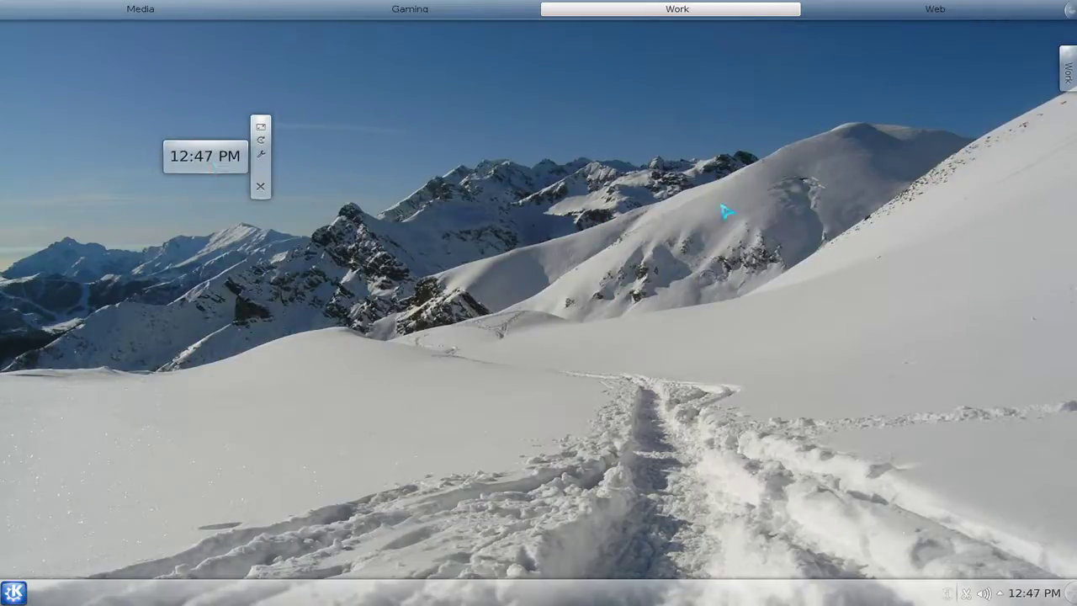
left_click(913, 17)
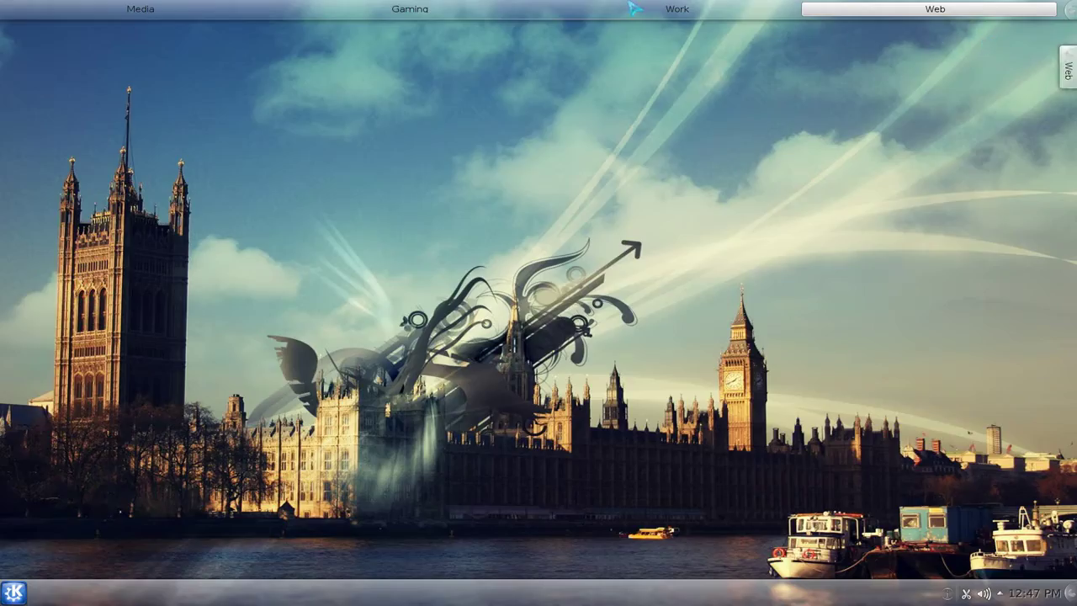
left_click(716, 10)
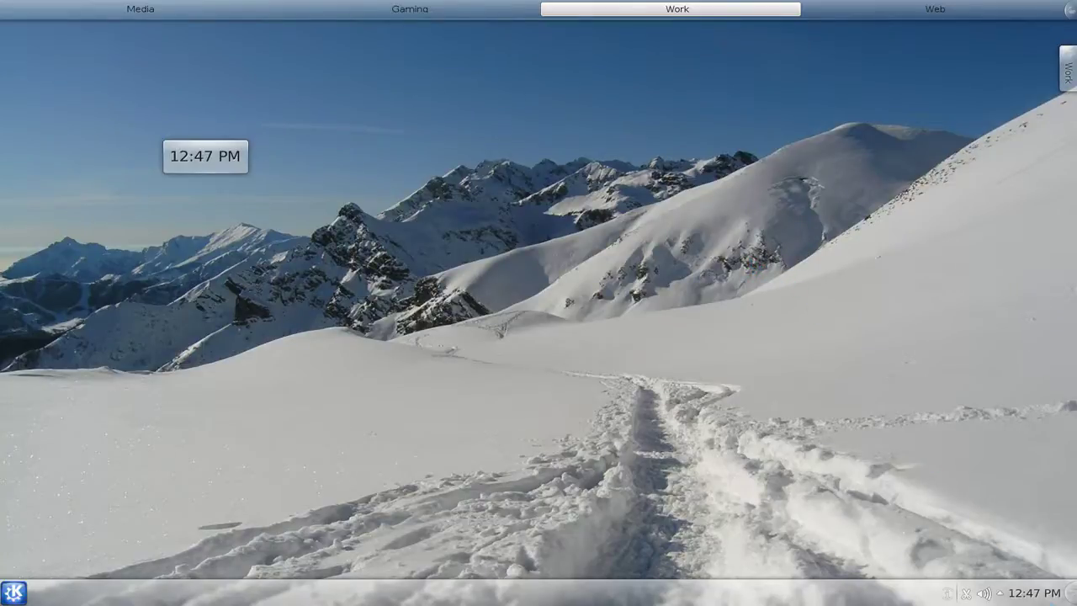
key("ctrl+F8")
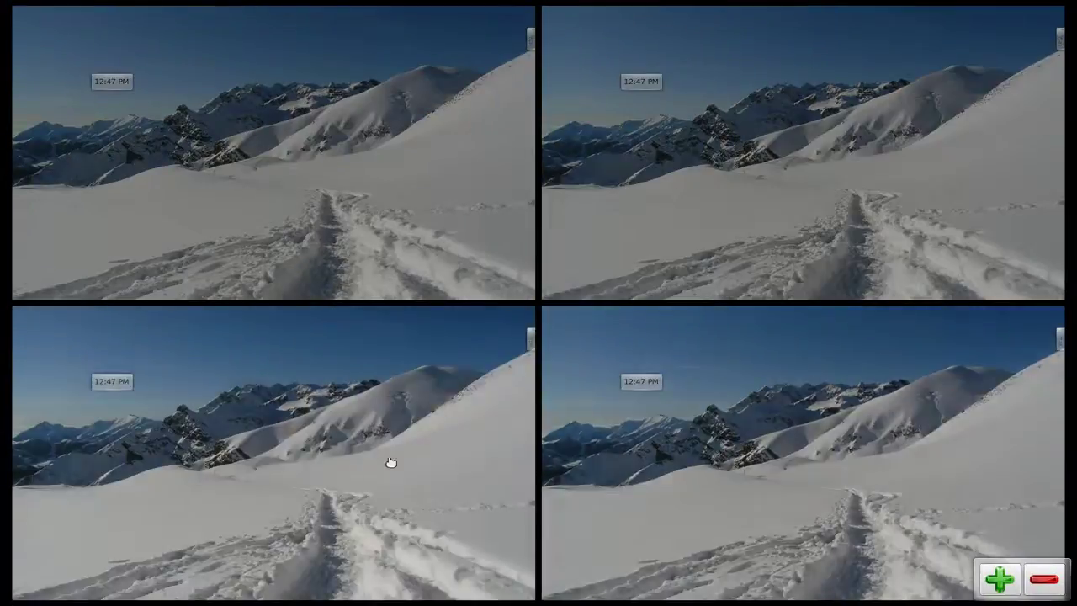
left_click(767, 443)
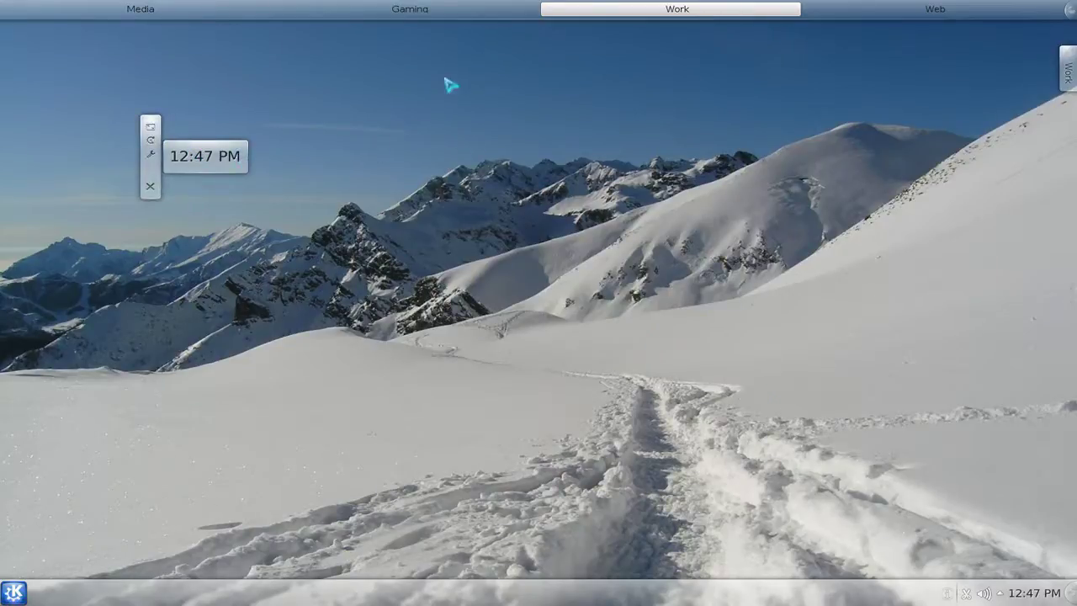
Switch to Gaming, briefly to Work and back, then open the desktop context menu.
left_click(444, 10)
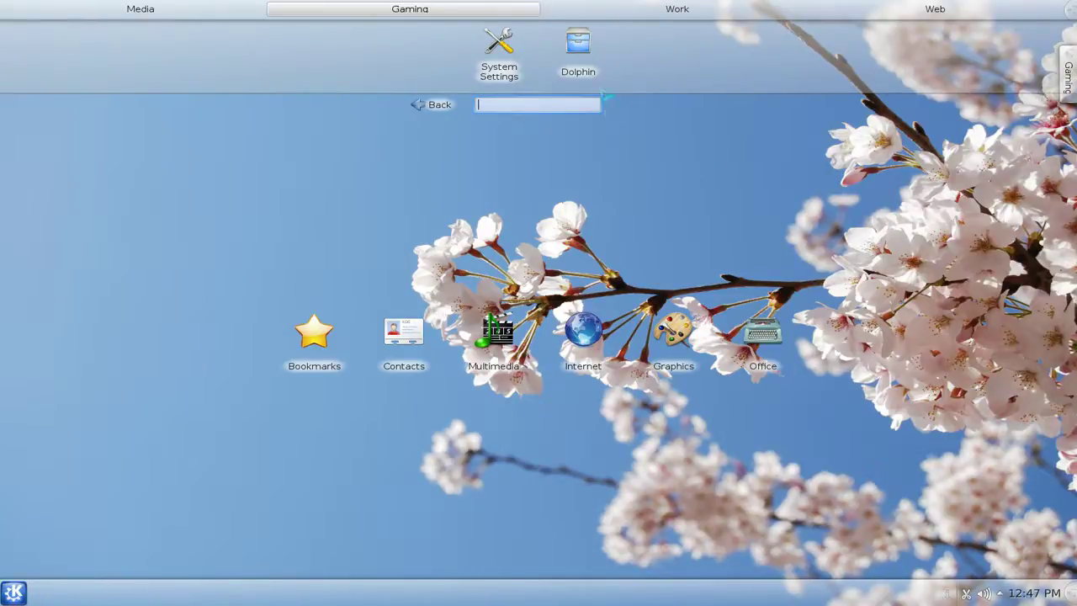
left_click(674, 10)
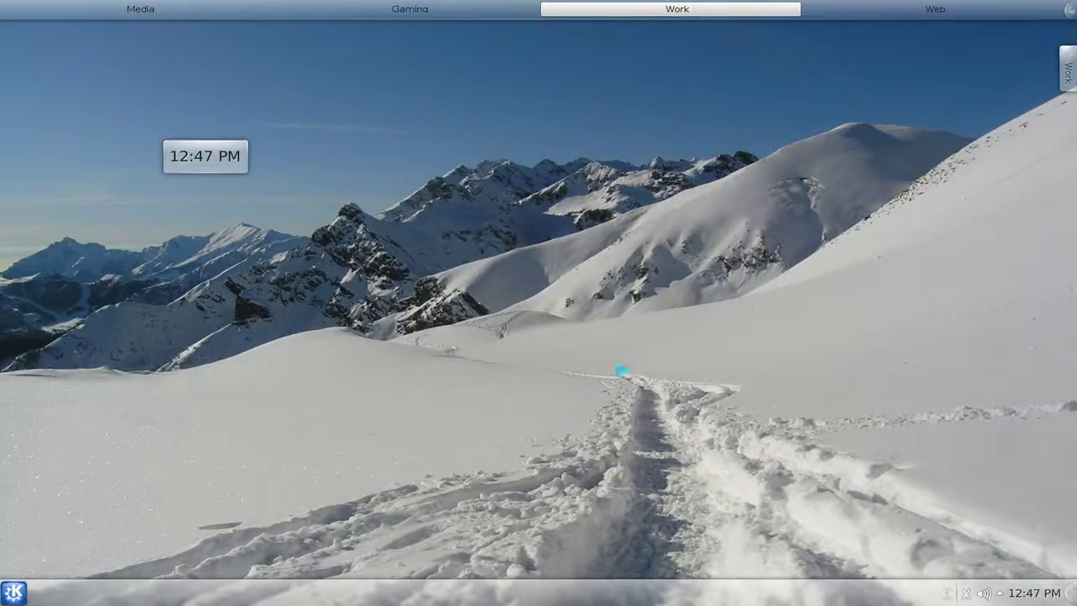
left_click(450, 15)
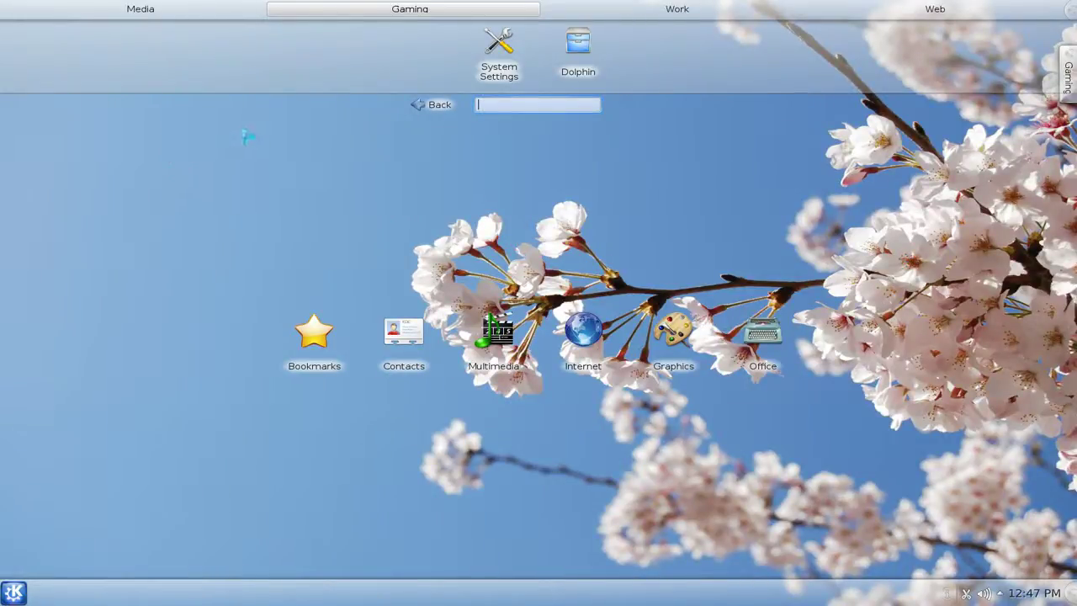
right_click(290, 120)
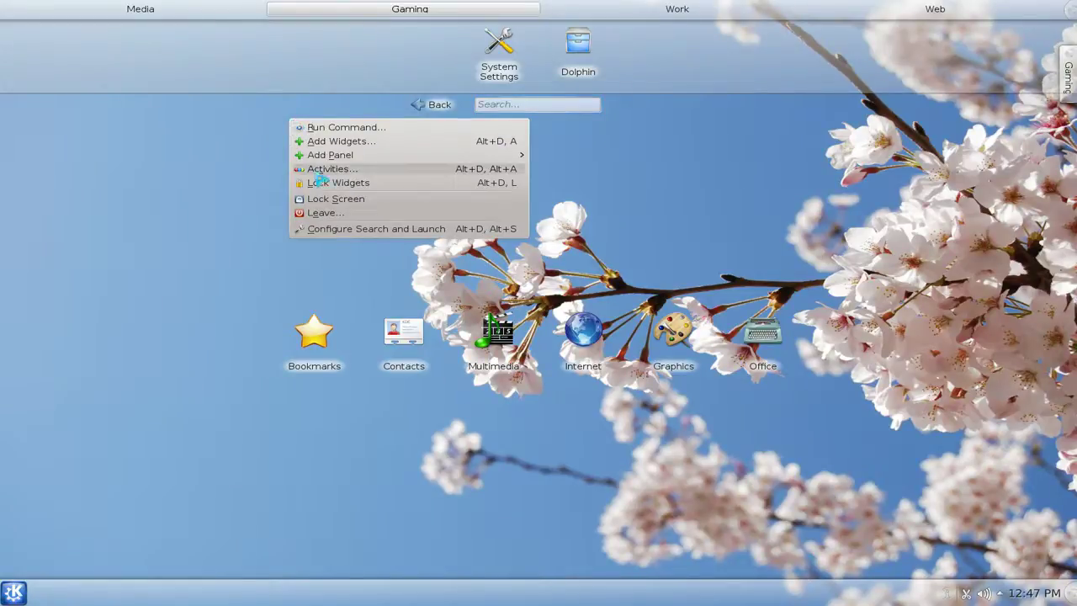
left_click(331, 228)
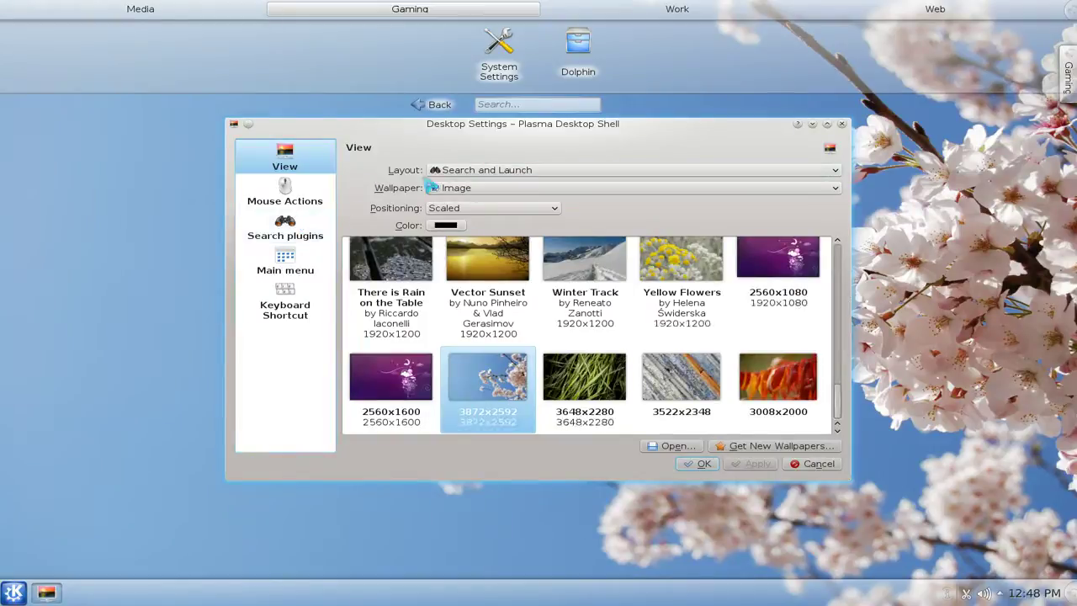
left_click(473, 171)
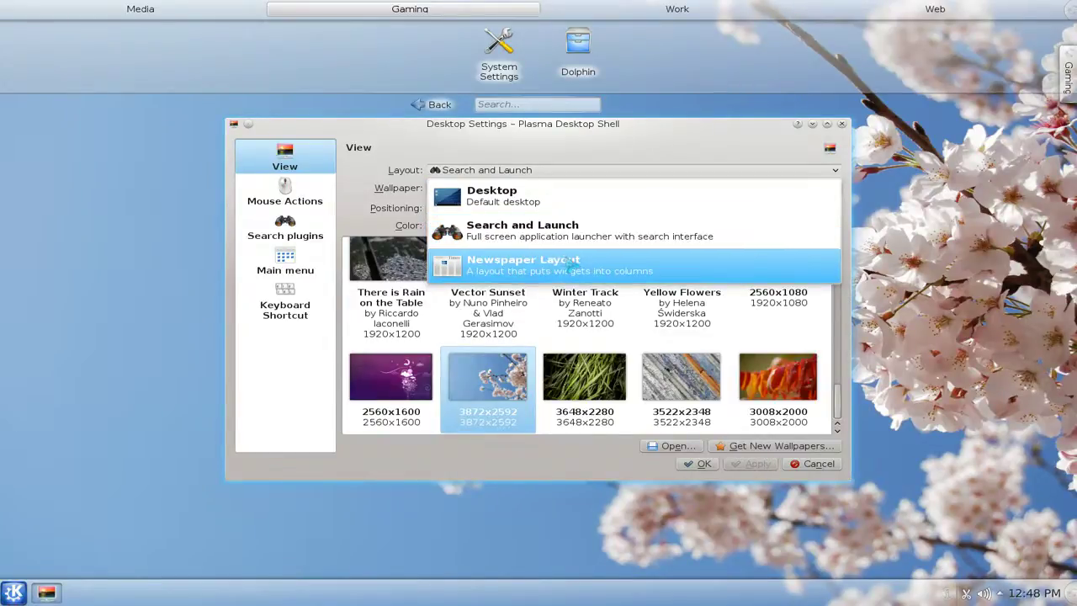
left_click(696, 154)
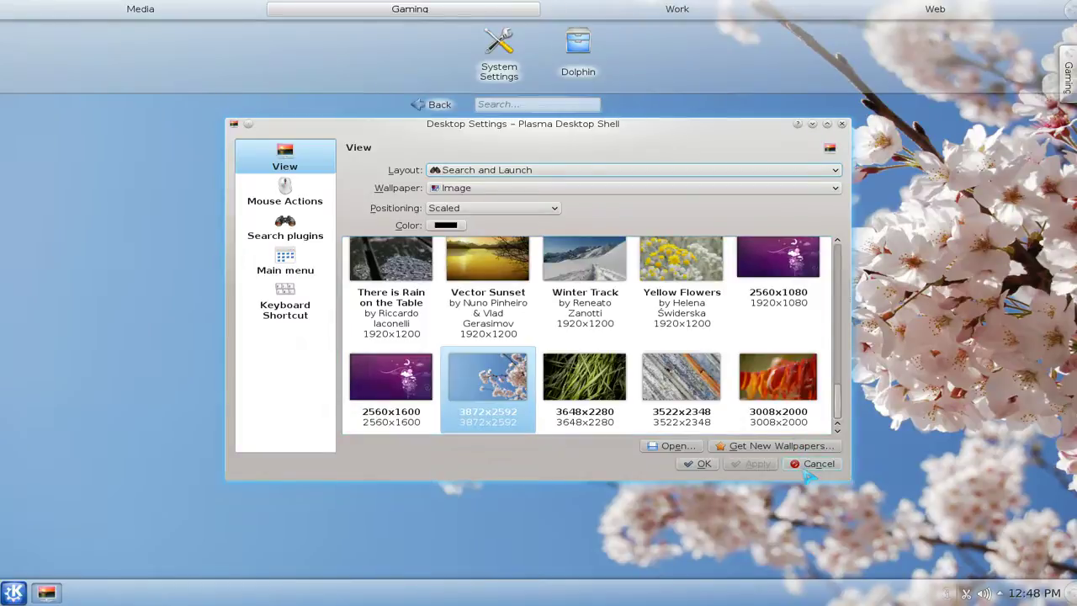
left_click(813, 463)
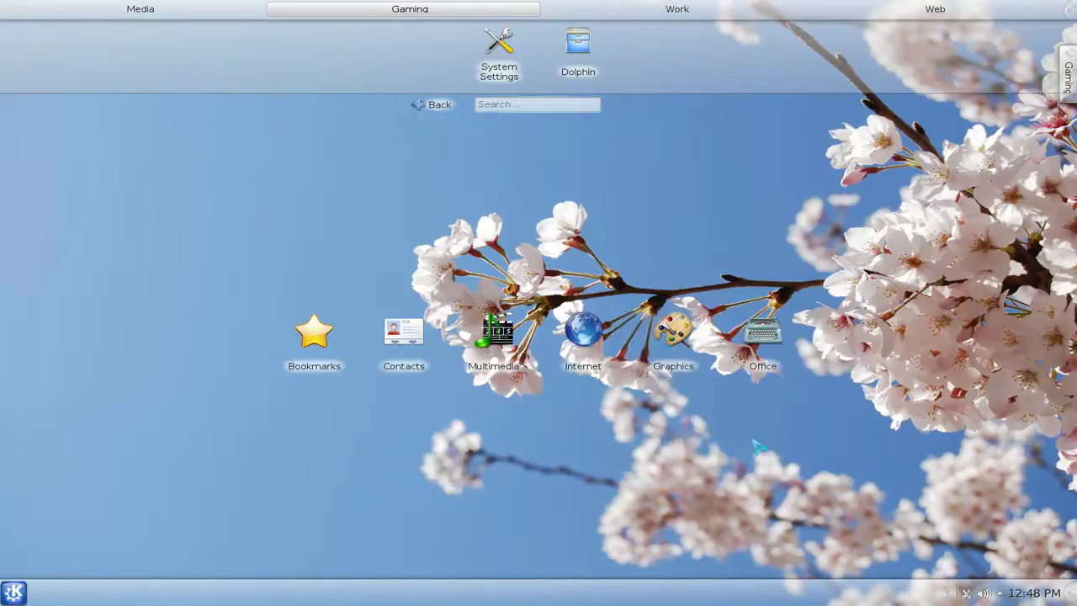
left_click(194, 17)
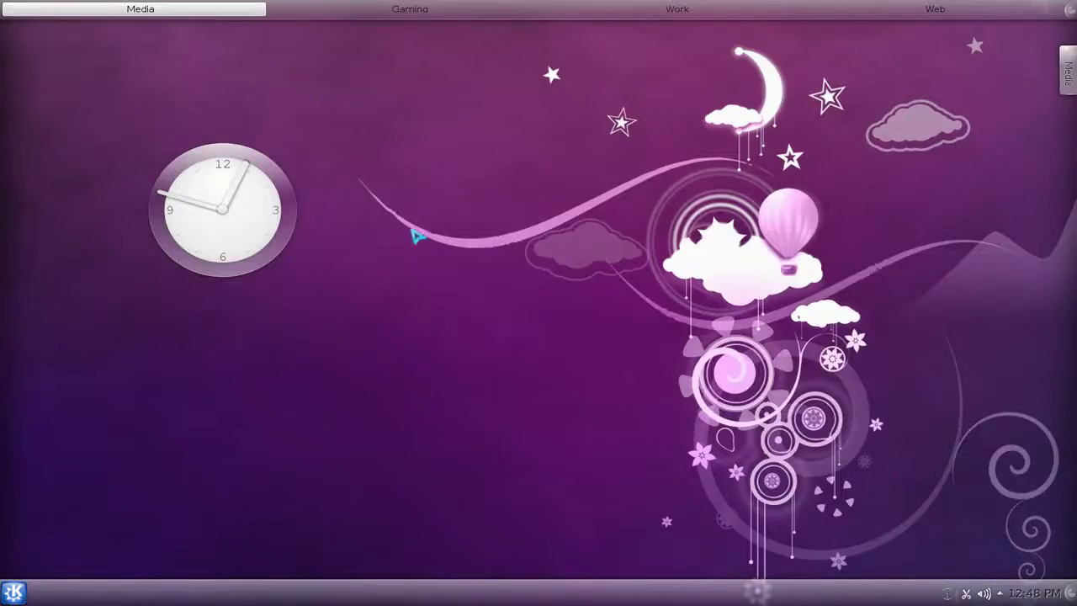
Switch briefly to the Work activity and back to the Media activity.
mouse_move(240, 220)
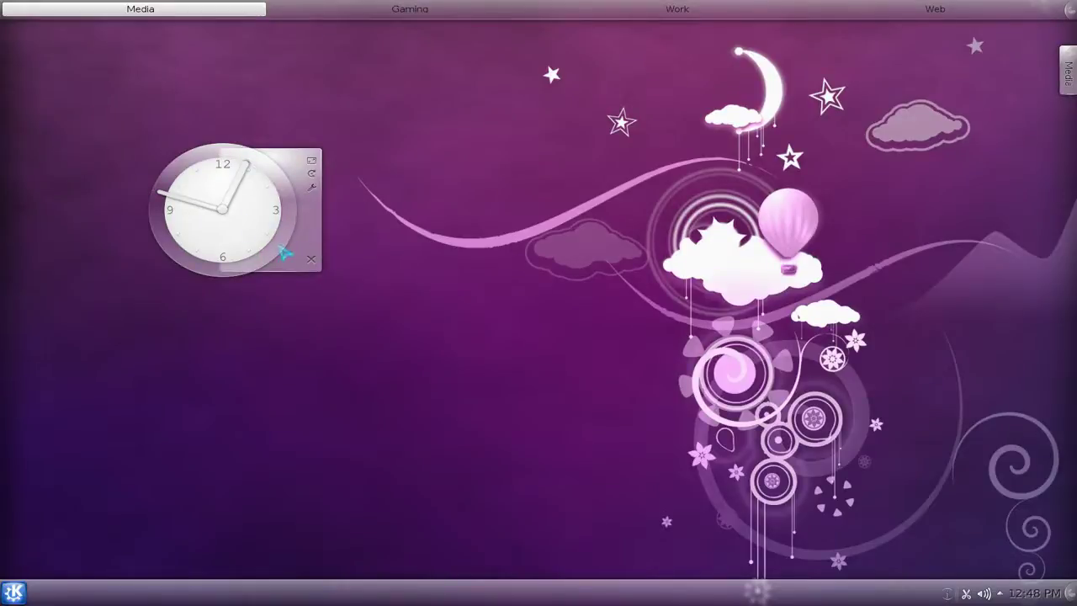
left_click(719, 9)
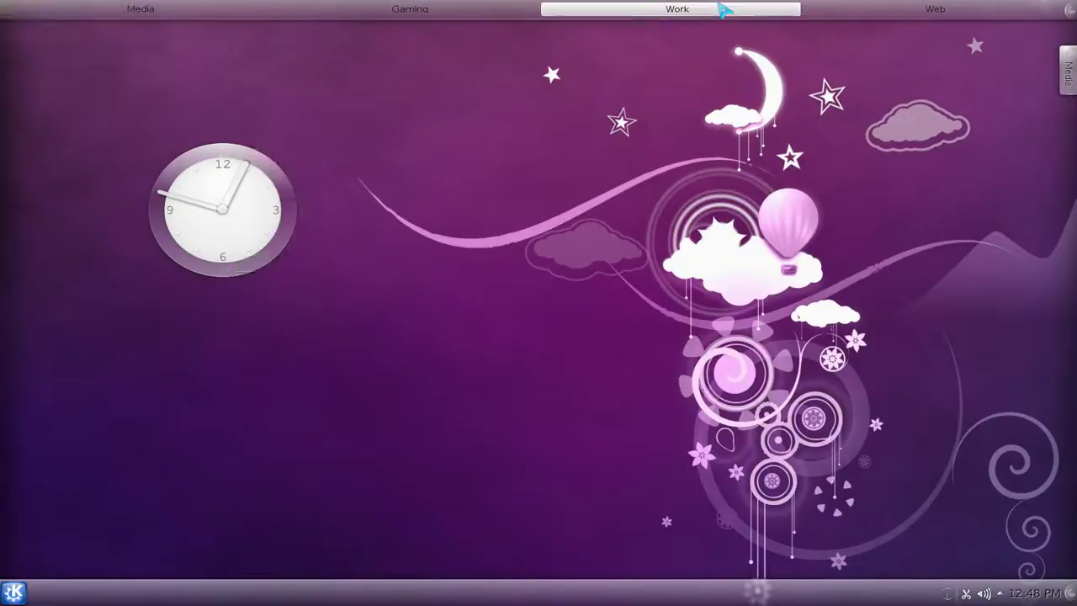
left_click(111, 10)
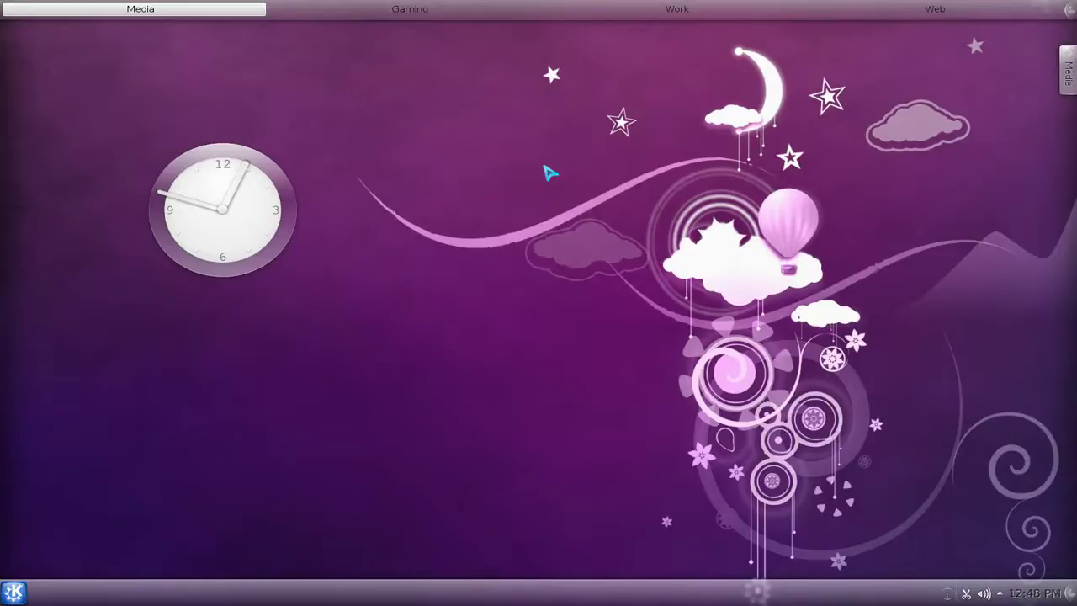
Launch the Kate text editor with 'kate' from the Alt+F2 launcher.
key("alt+F2")
type("ka")
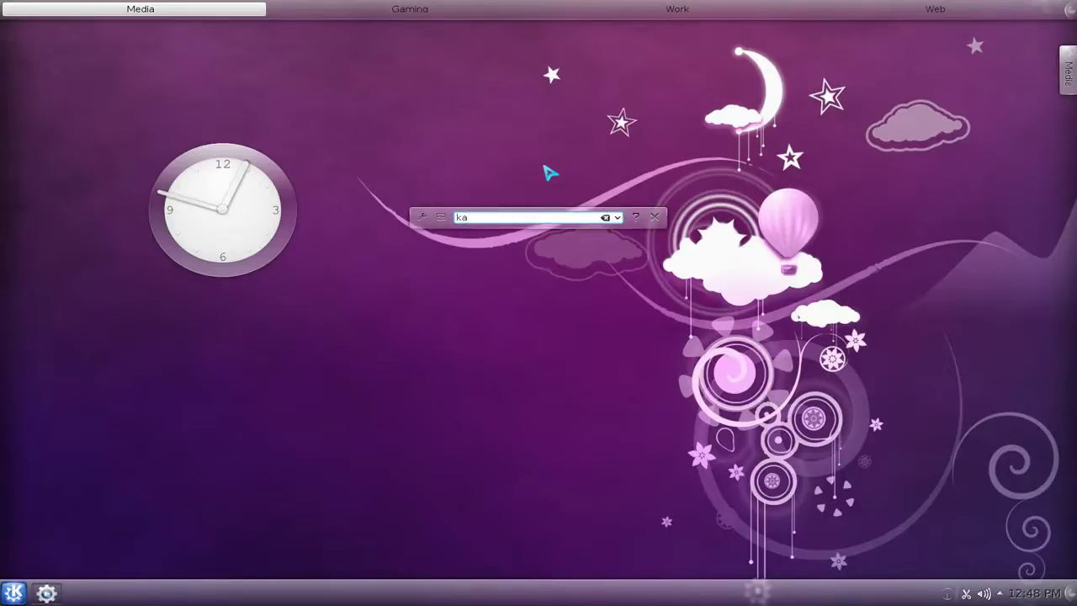
type("te")
key("Return")
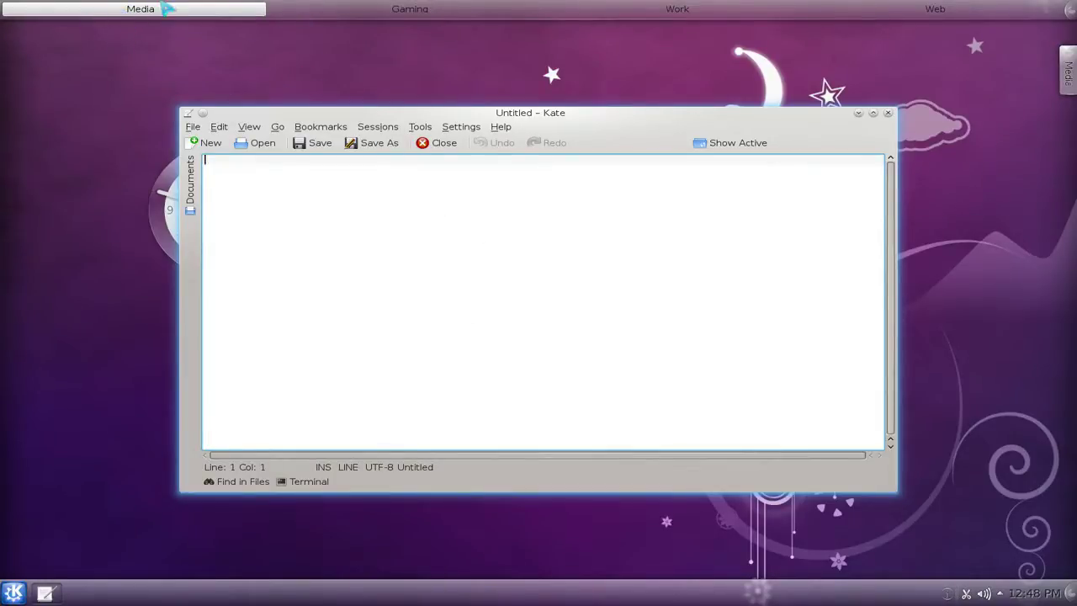
Confirm Kate is absent from Gaming, Work and Web, then open its window menu in Media.
left_click(396, 10)
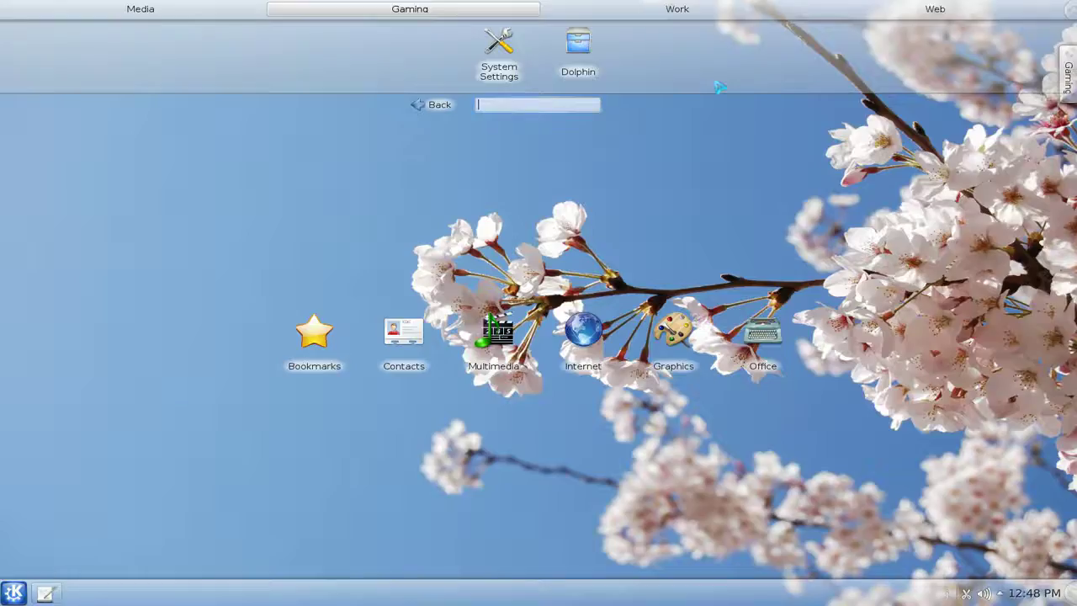
left_click(680, 12)
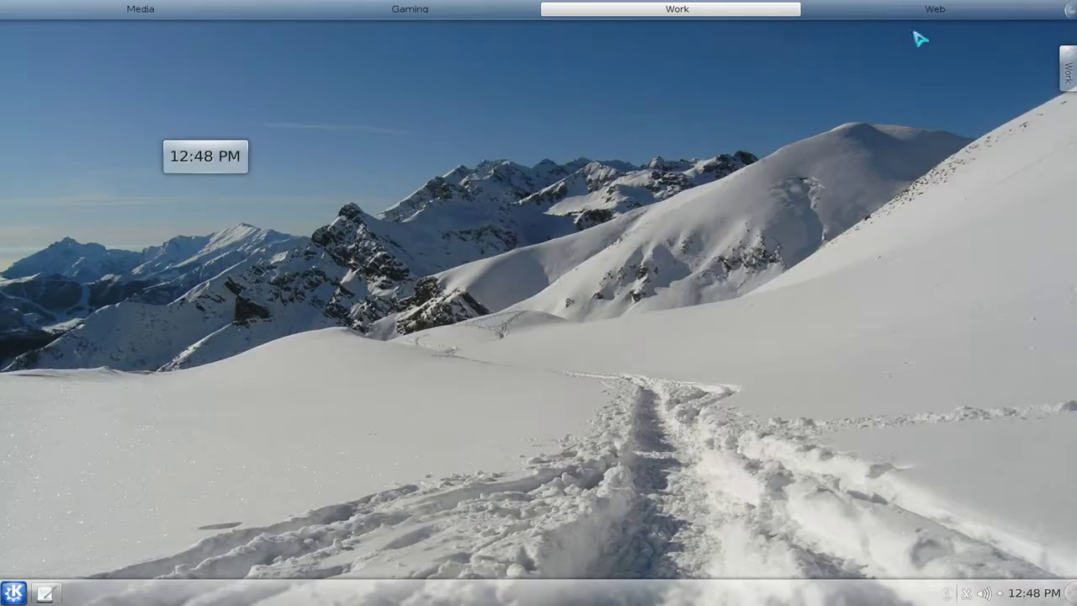
left_click(933, 12)
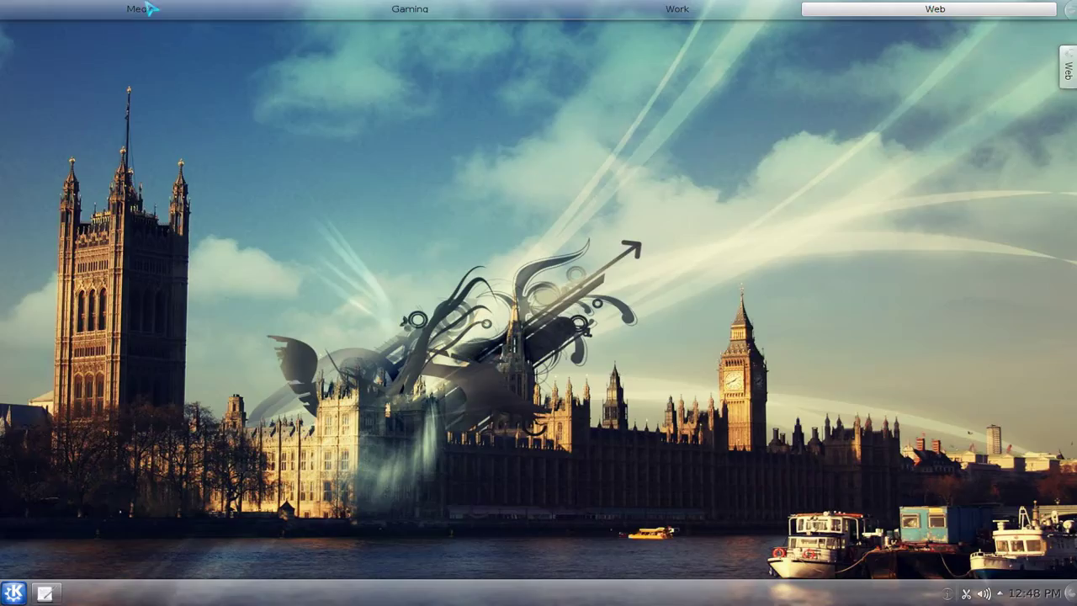
left_click(140, 10)
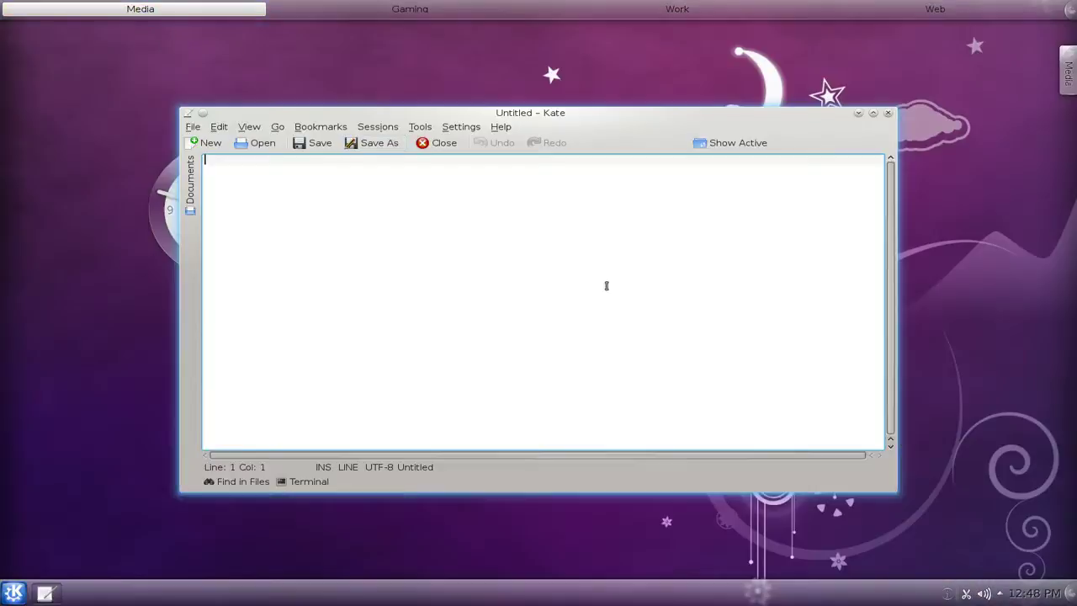
right_click(619, 120)
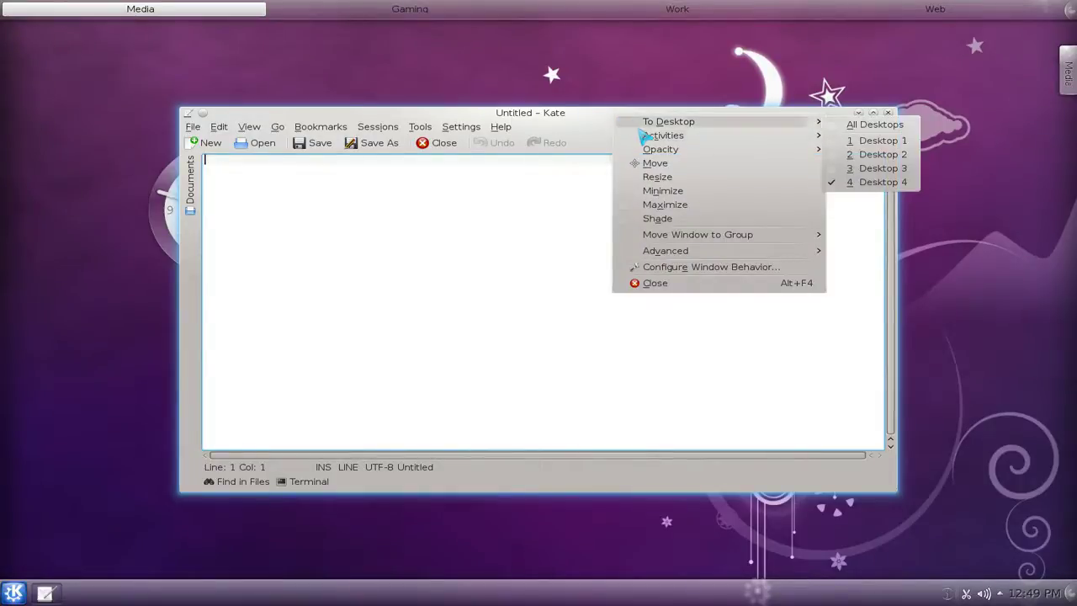
Add Kate's window to the Work activity via its window operations menu.
mouse_move(648, 138)
left_click(572, 122)
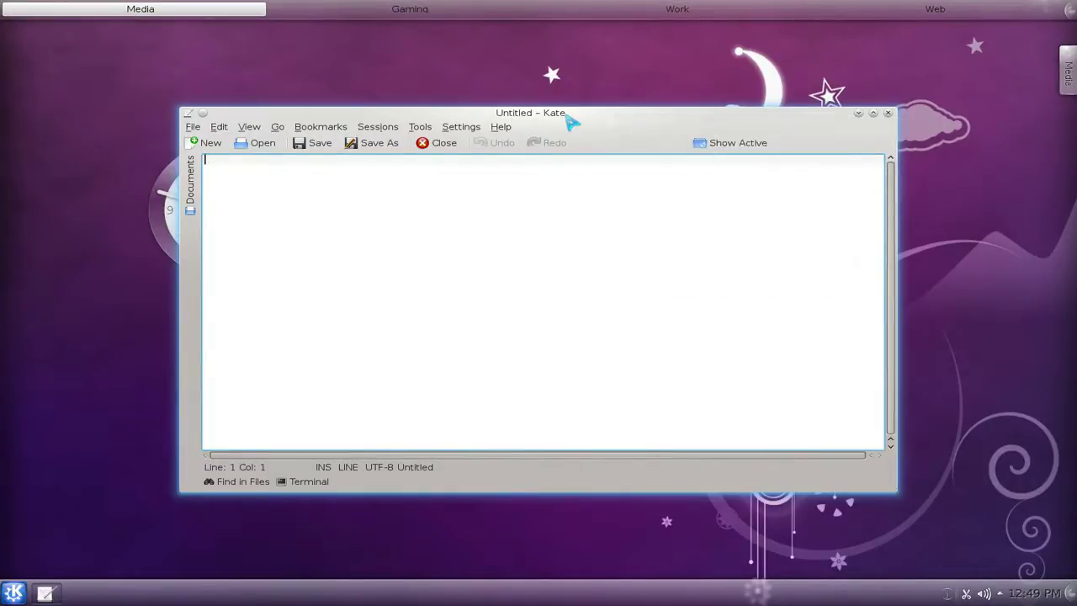
right_click(595, 116)
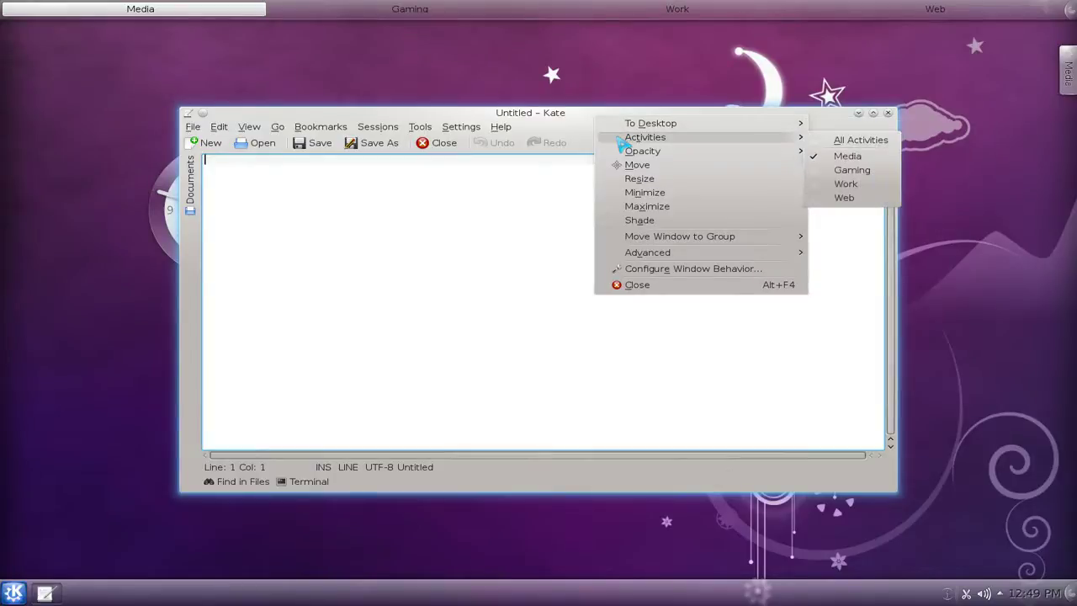
mouse_move(639, 150)
mouse_move(795, 139)
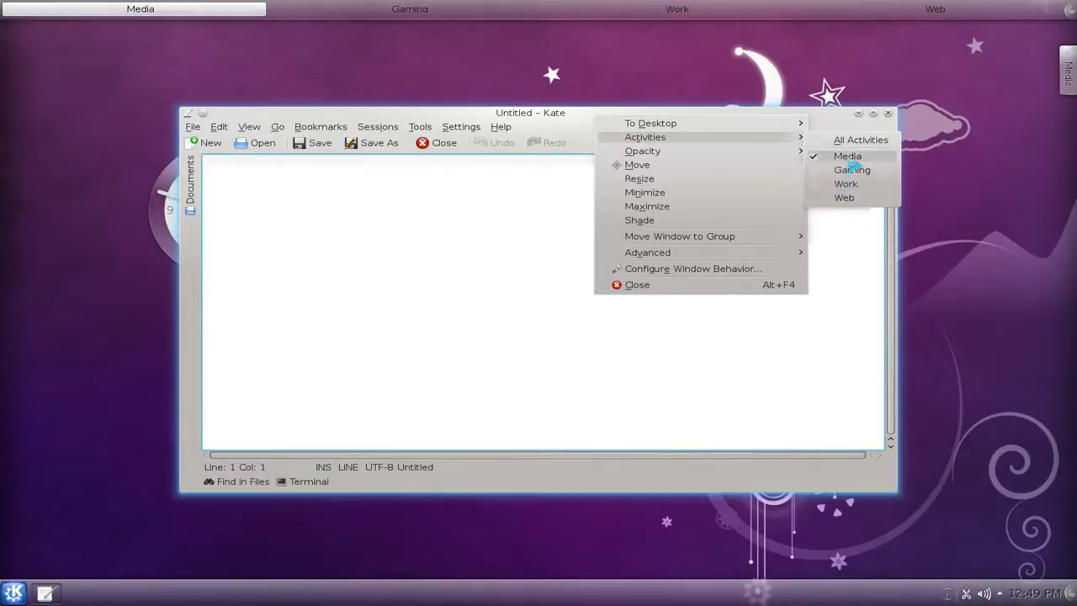
left_click(811, 185)
Check Work, Gaming and Web, return to Media, and close the empty Kate window.
left_click(703, 19)
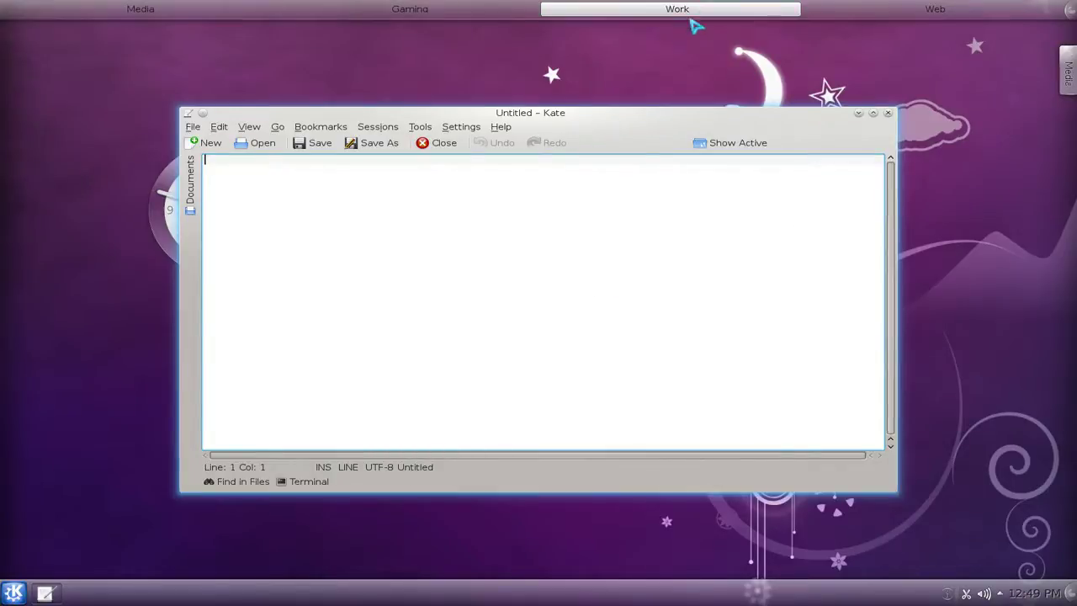
left_click(468, 22)
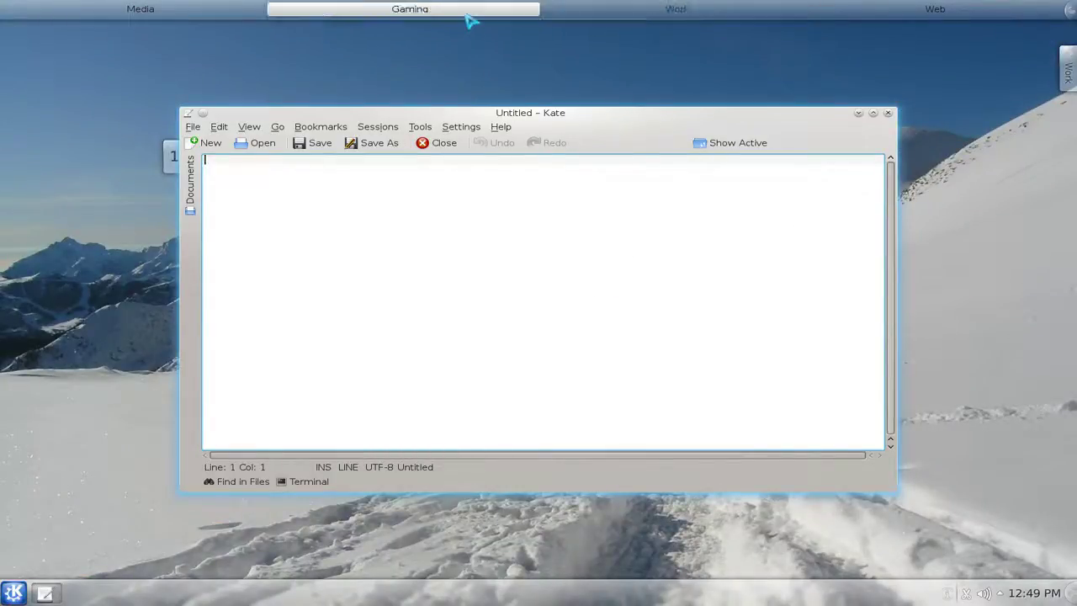
left_click(903, 12)
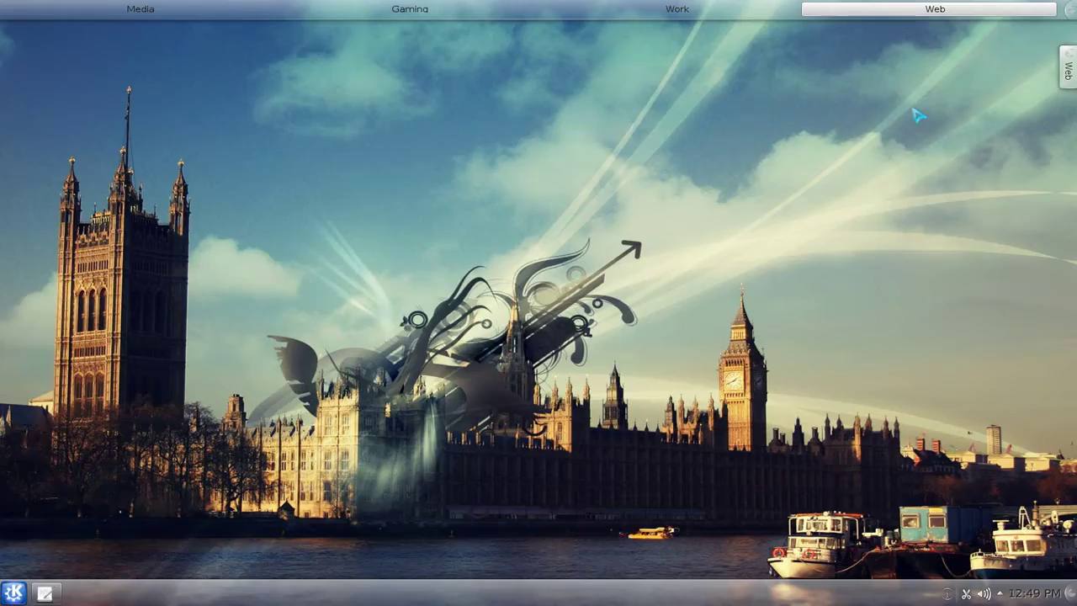
left_click(200, 13)
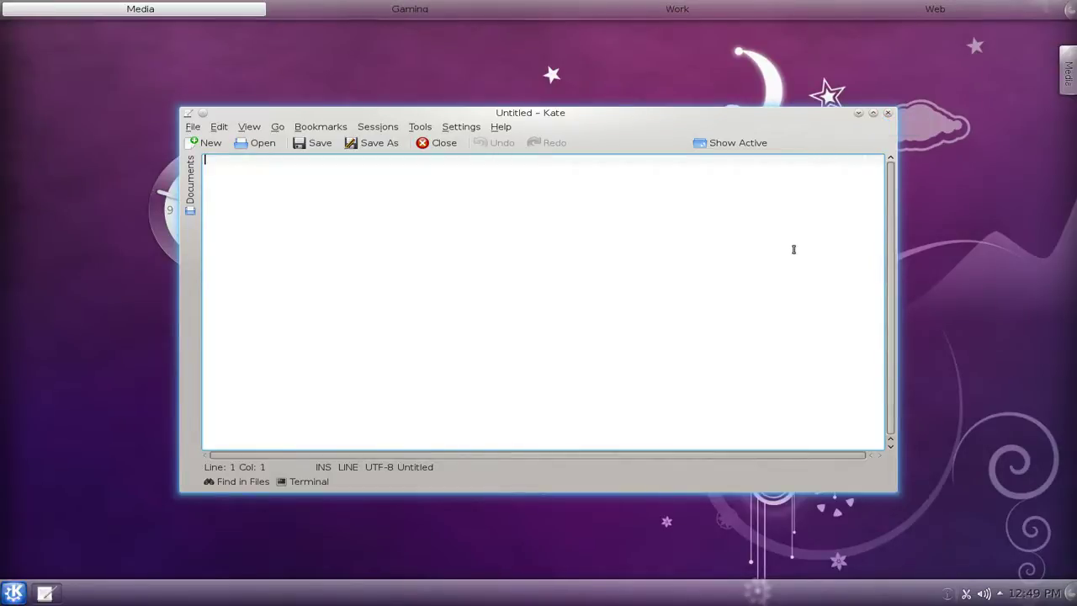
left_click(887, 113)
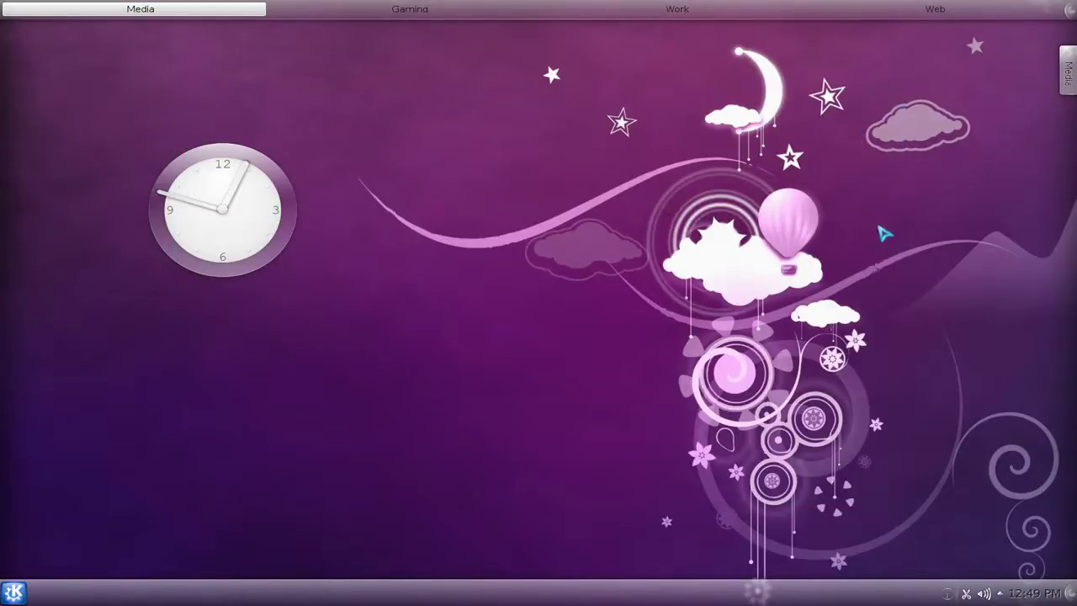
right_click(535, 154)
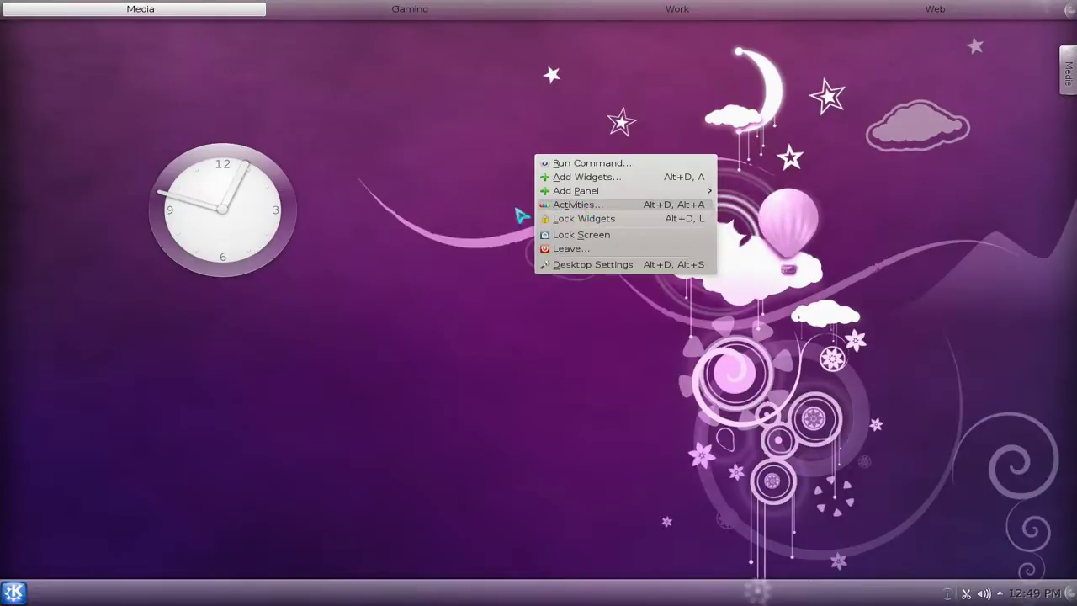
Dismiss the desktop menu, open the activity manager with Super+Q, and show new-activity options.
left_click(480, 184)
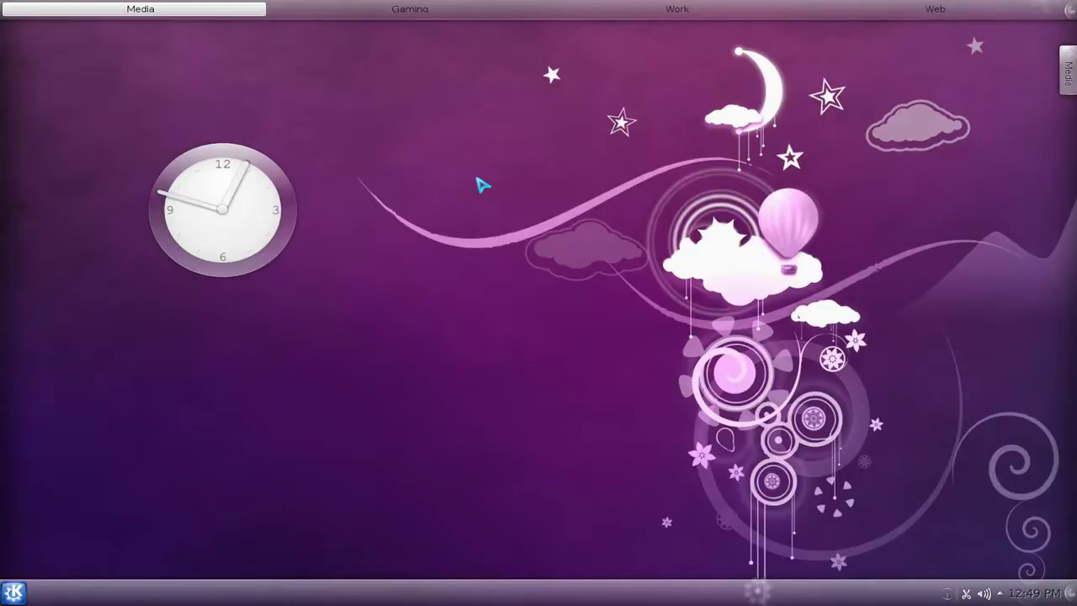
key("super+q")
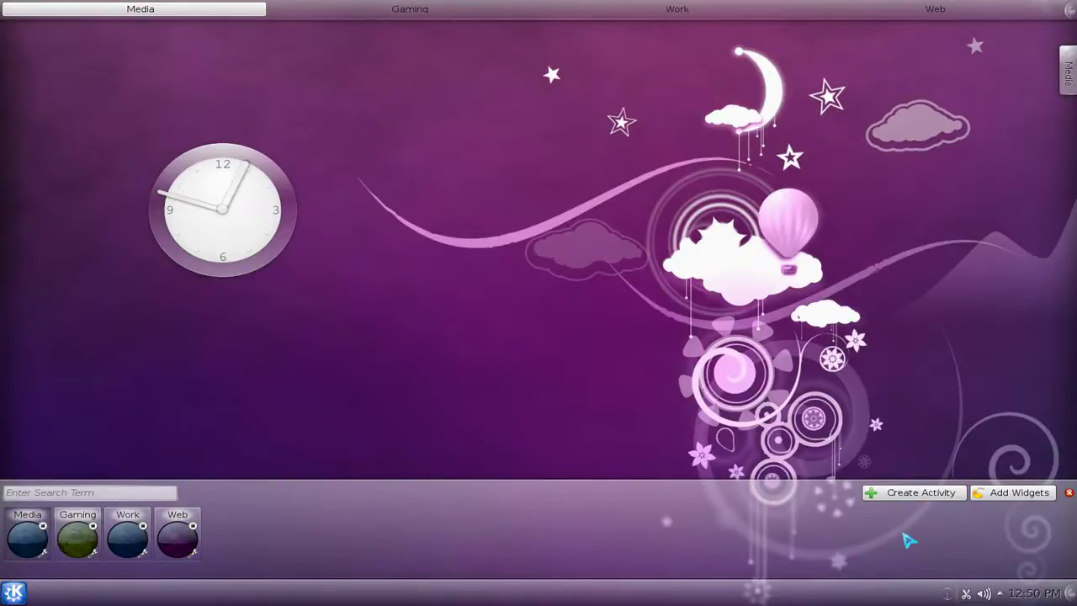
left_click(948, 502)
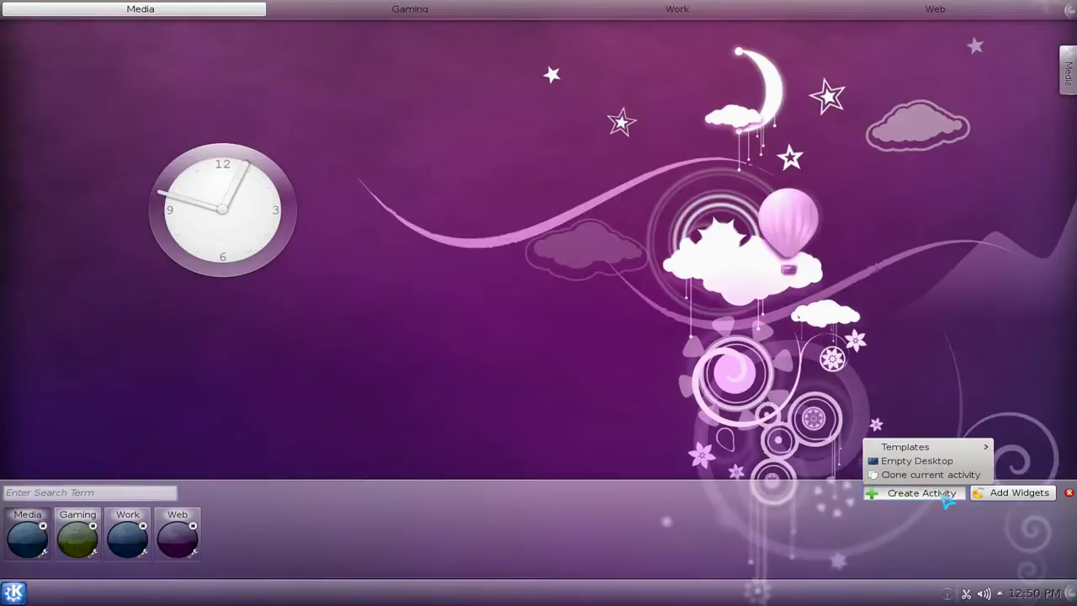
Browse the downloadable activity templates in Get Hot New Stuff, then close the installer.
mouse_move(951, 449)
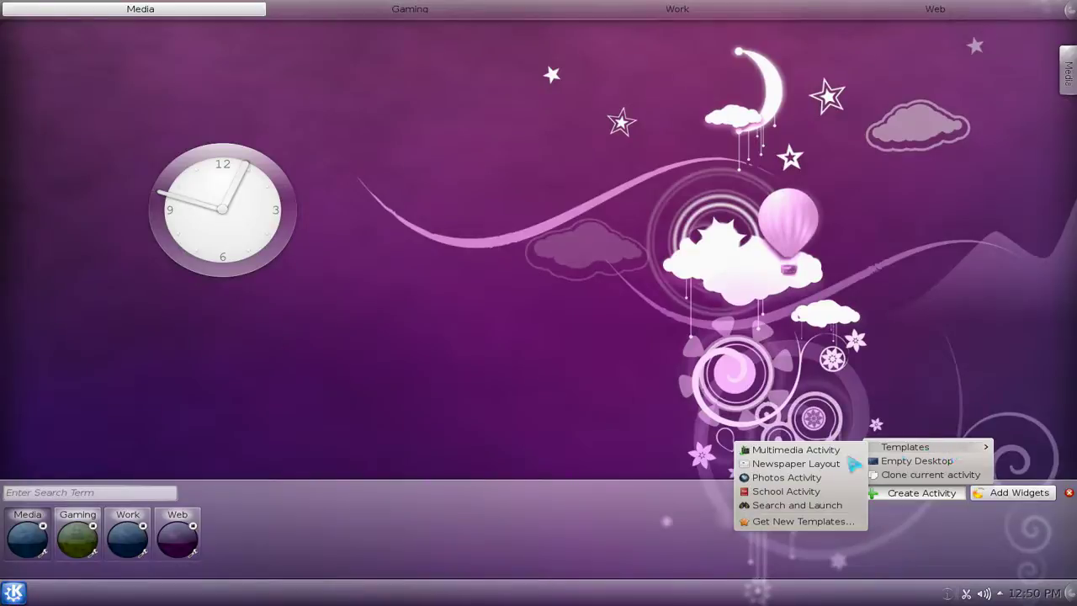
left_click(788, 522)
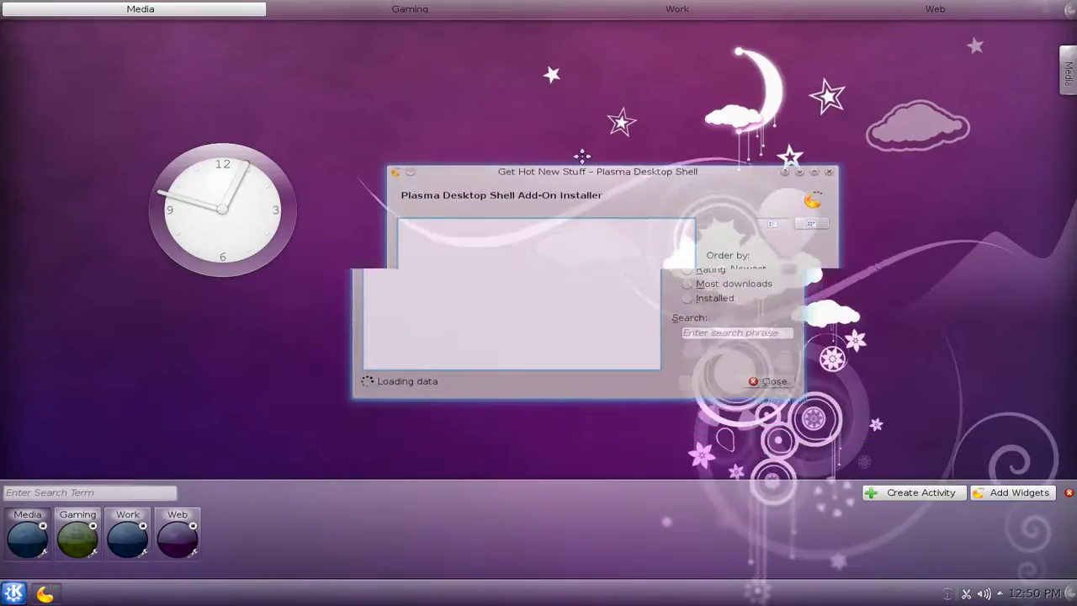
scroll(582, 337, "down", 2)
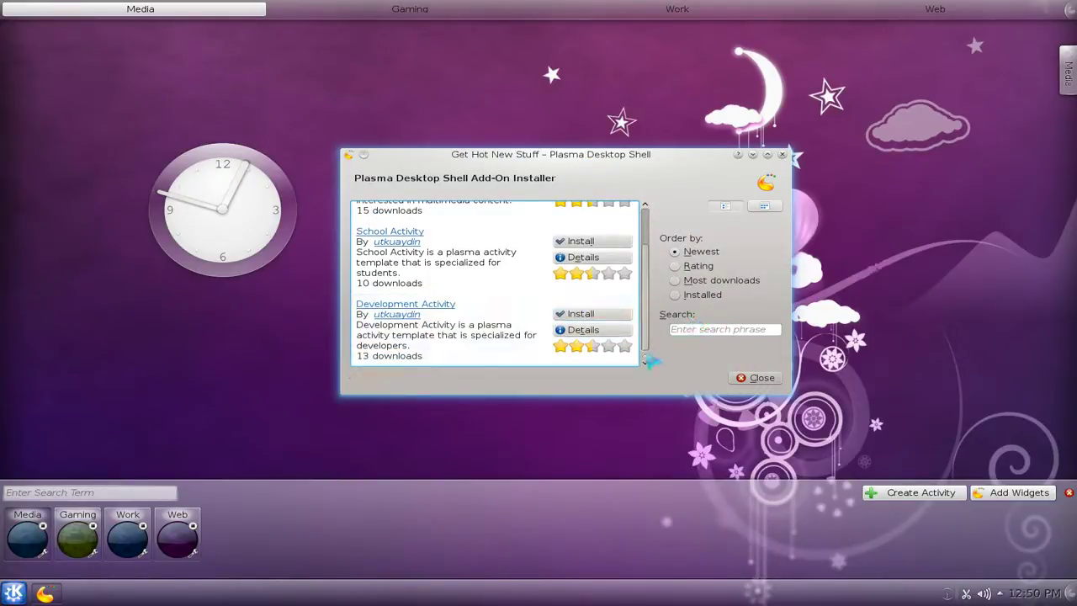
mouse_move(645, 351)
left_mouse_down()
mouse_move(652, 316)
mouse_move(650, 365)
left_mouse_up()
left_click(785, 155)
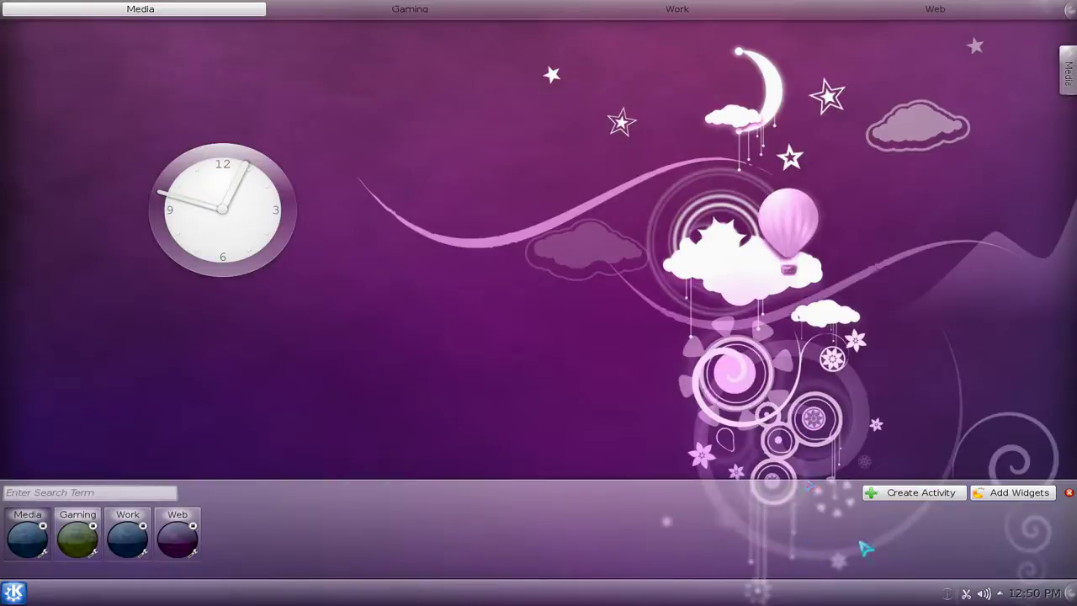
Create a Photos template activity and drag its clock widget right of the desktop icons.
left_click(931, 496)
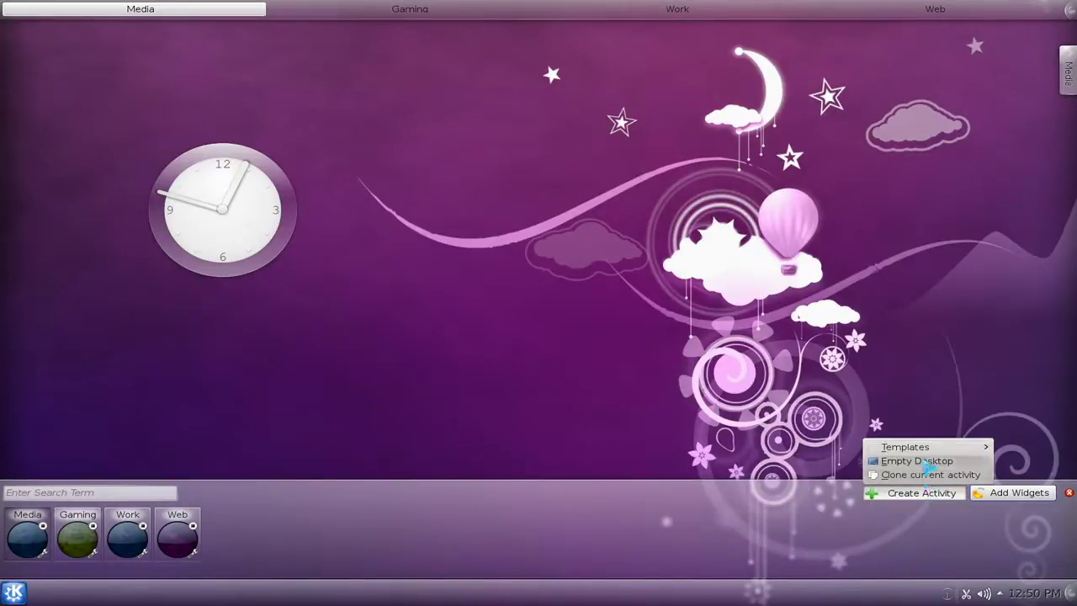
mouse_move(929, 454)
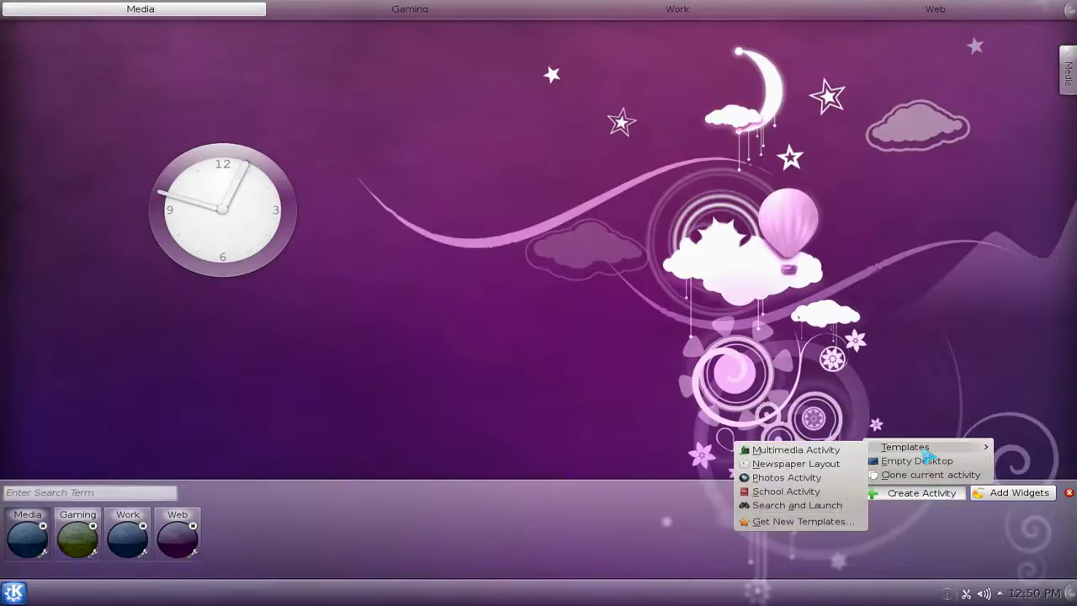
left_click(783, 478)
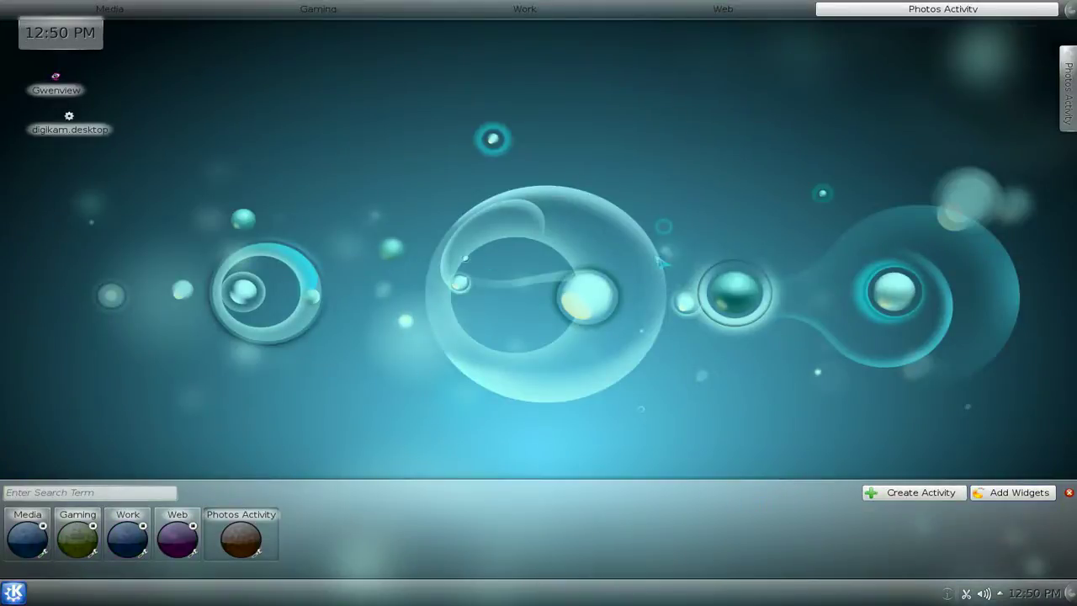
mouse_move(81, 39)
left_click_drag(81, 40, 191, 86)
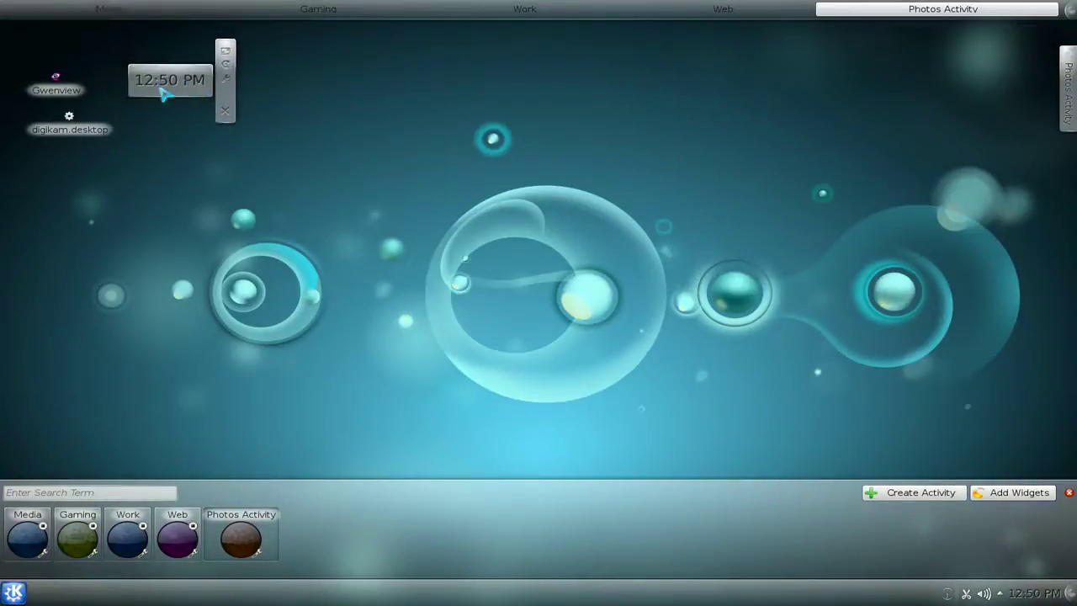
Rename the Photos Activity to 'Screencast' and apply the change.
left_click(258, 553)
left_click_drag(247, 515, 150, 522)
key("Delete")
key("Delete")
key("Delete")
key("Delete")
key("Delete")
key("Delete")
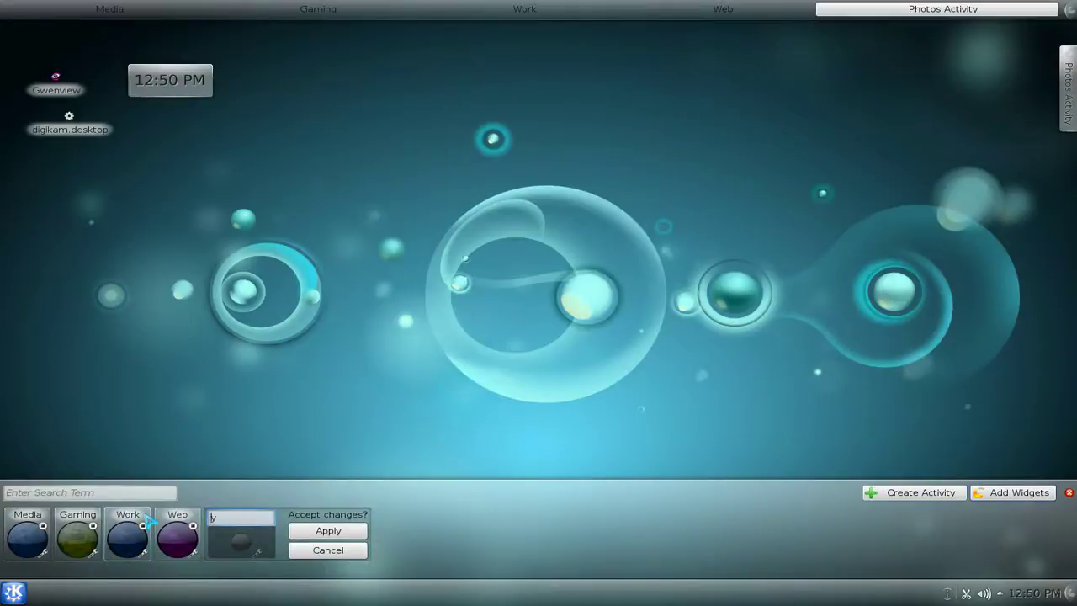
type("Screencast")
left_click(316, 531)
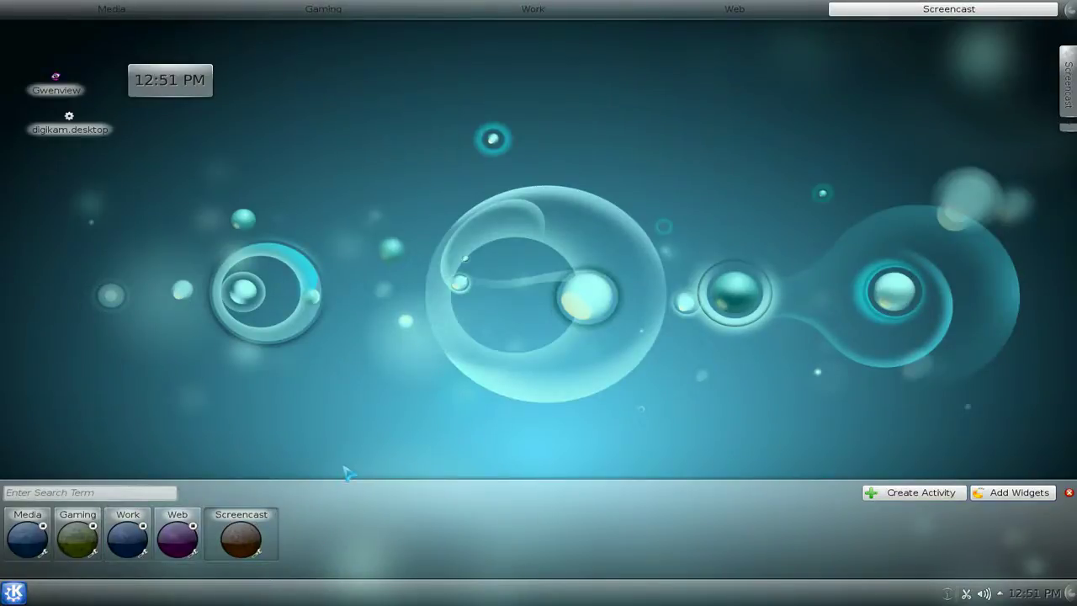
Switch to Web and Work, return to Screencast, then cycle activities with Super+Tab.
left_click(169, 551)
left_click(128, 539)
left_click(241, 538)
key("super+Tab")
key("super+Tab")
key("super+Tab")
key("super+Tab")
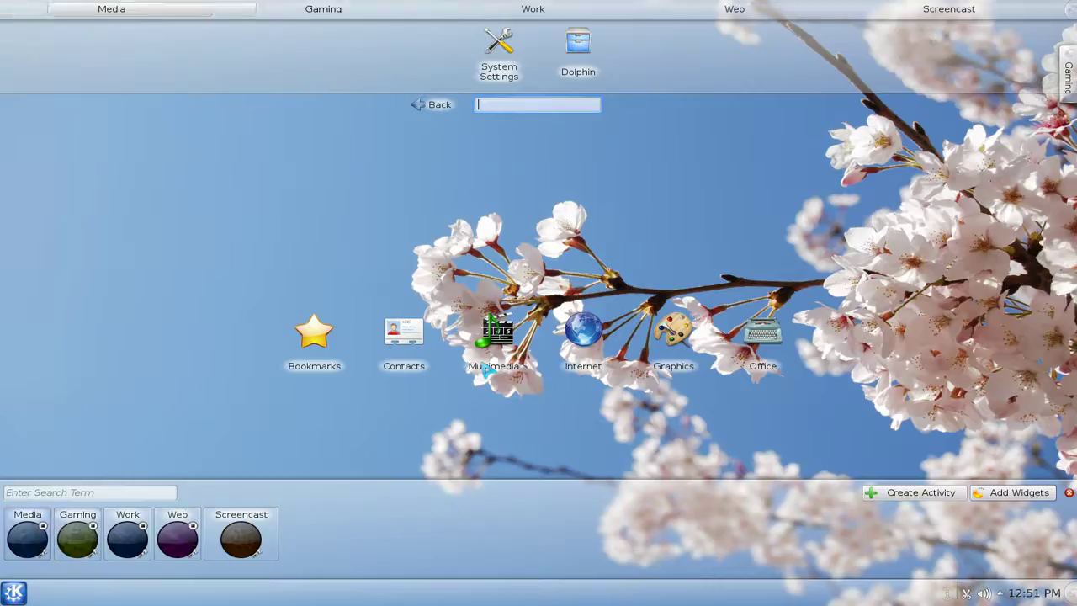
key("super+Tab")
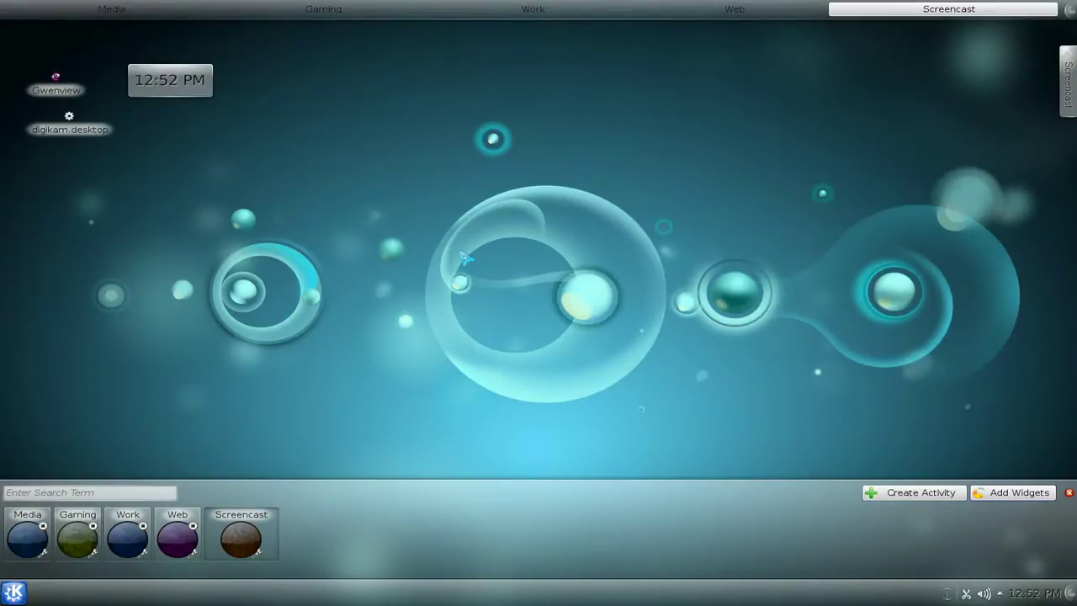
key("alt+F2")
Launch Dolphin with 'dol' in Screencast, then reopen the activity manager with Super+Q.
type("dol")
key("Return")
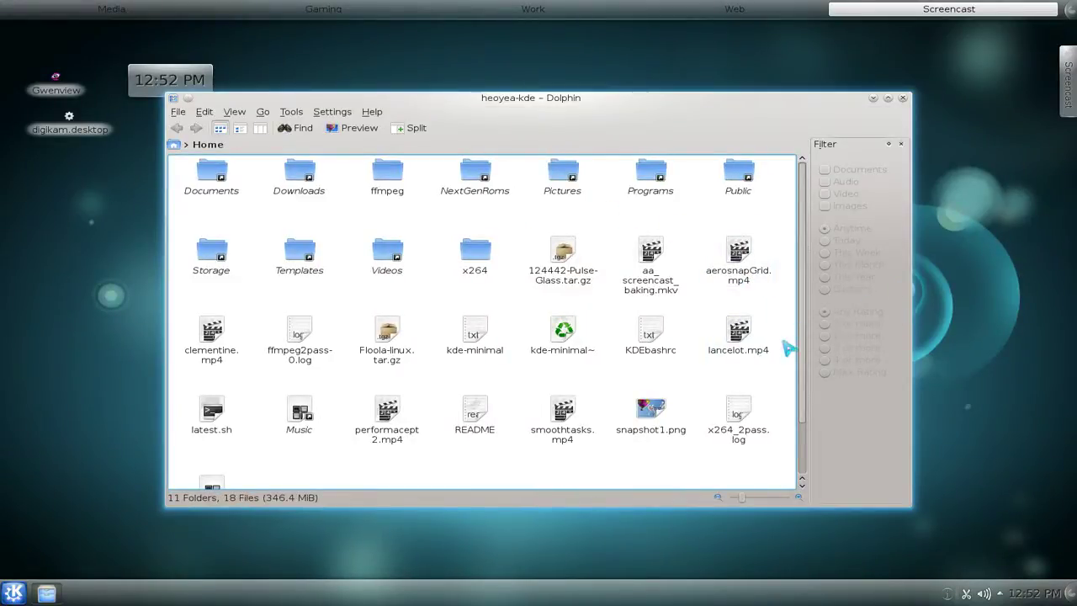
left_click(1020, 332)
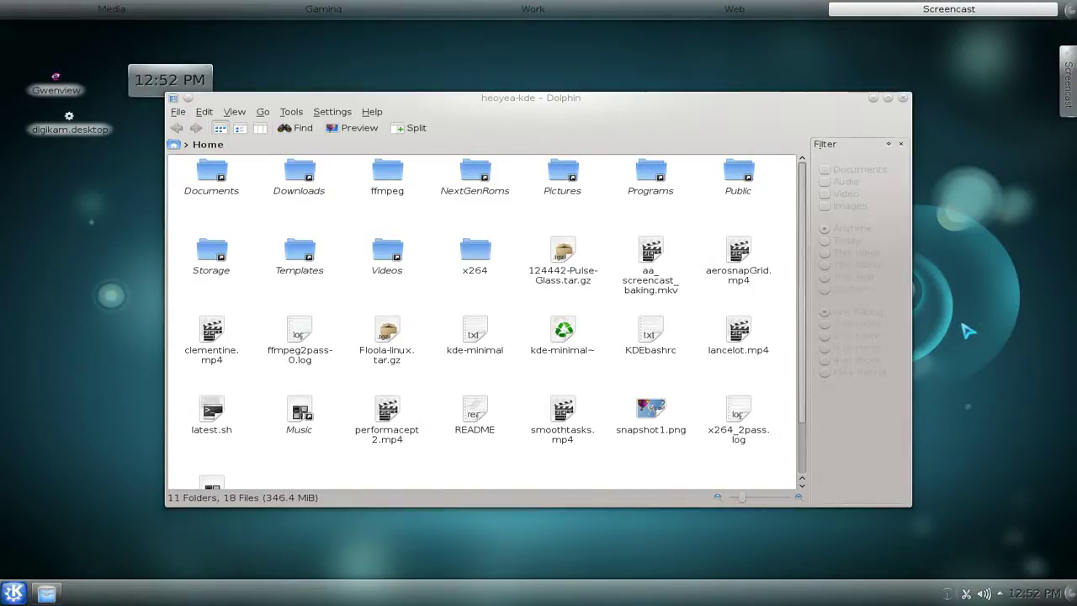
key("super+q")
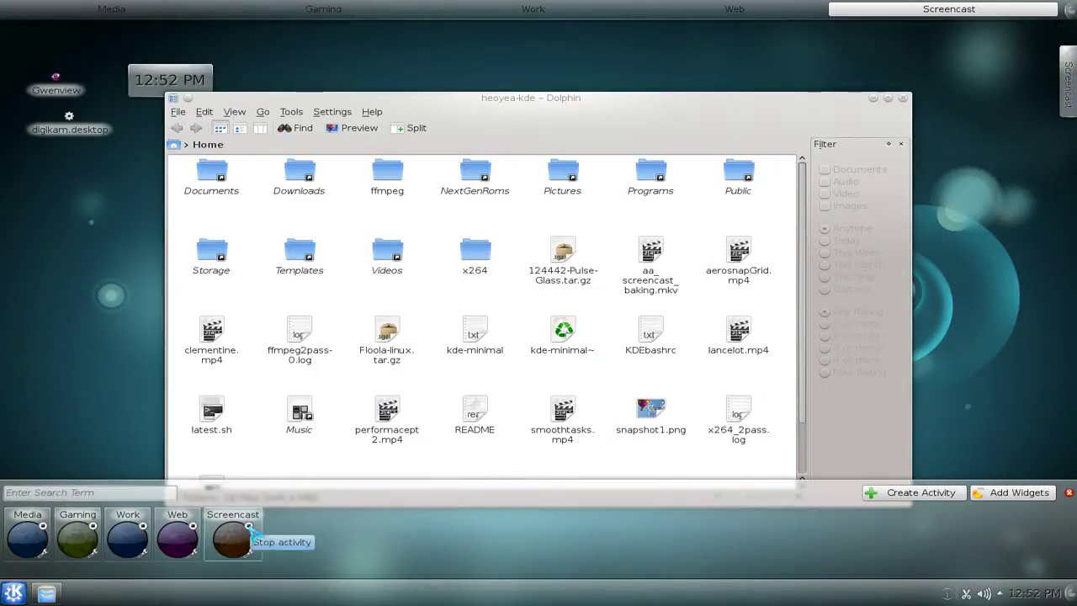
Stop and resume Screencast twice, checking Dolphin returns, then stop it and request its removal.
left_click(249, 527)
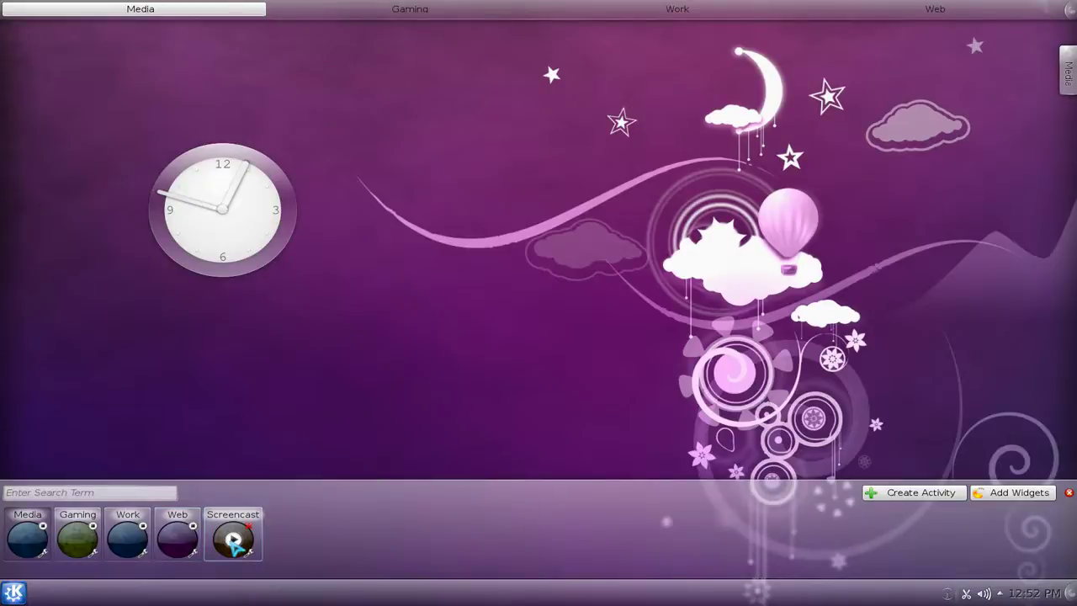
left_click(235, 543)
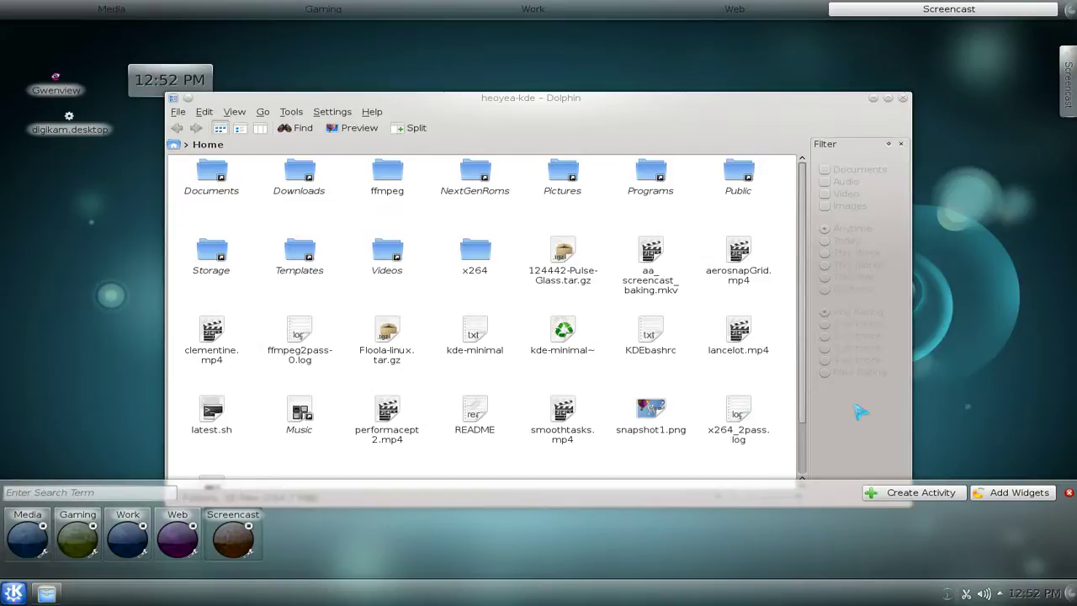
left_click(250, 526)
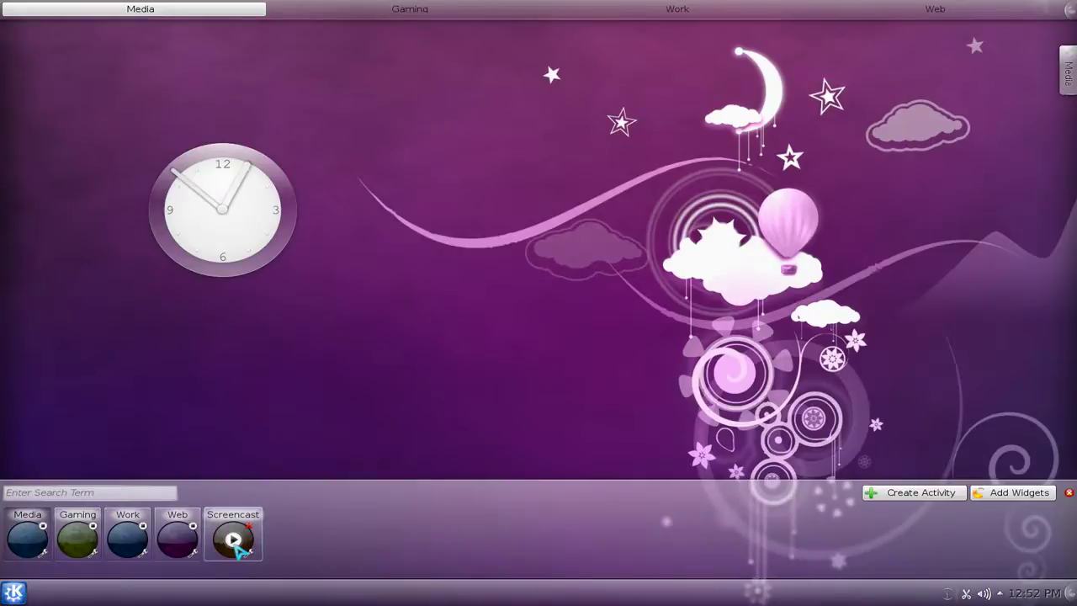
left_click(235, 540)
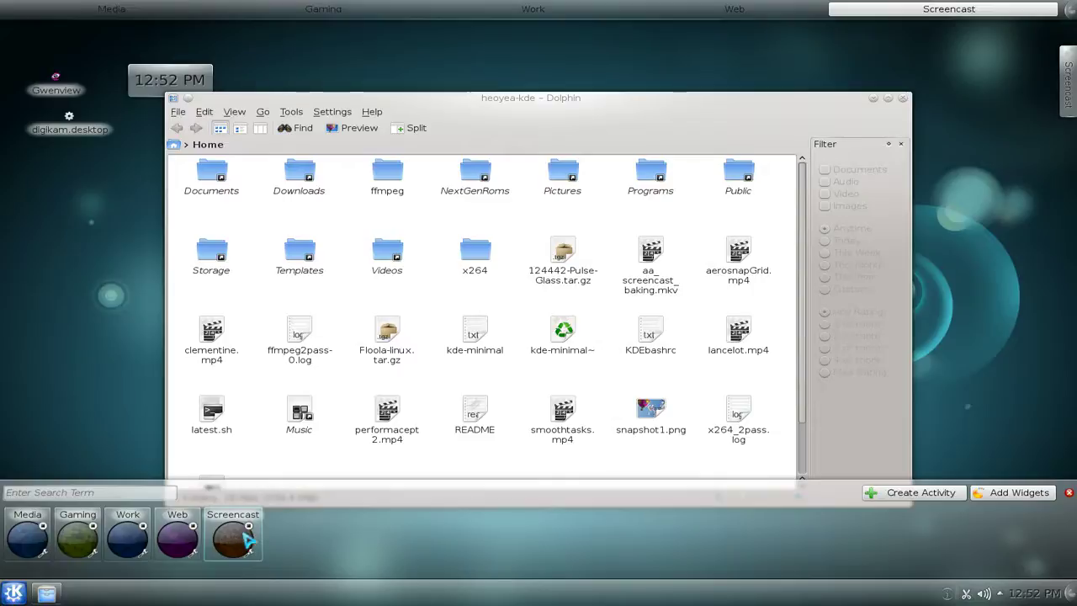
left_click(249, 528)
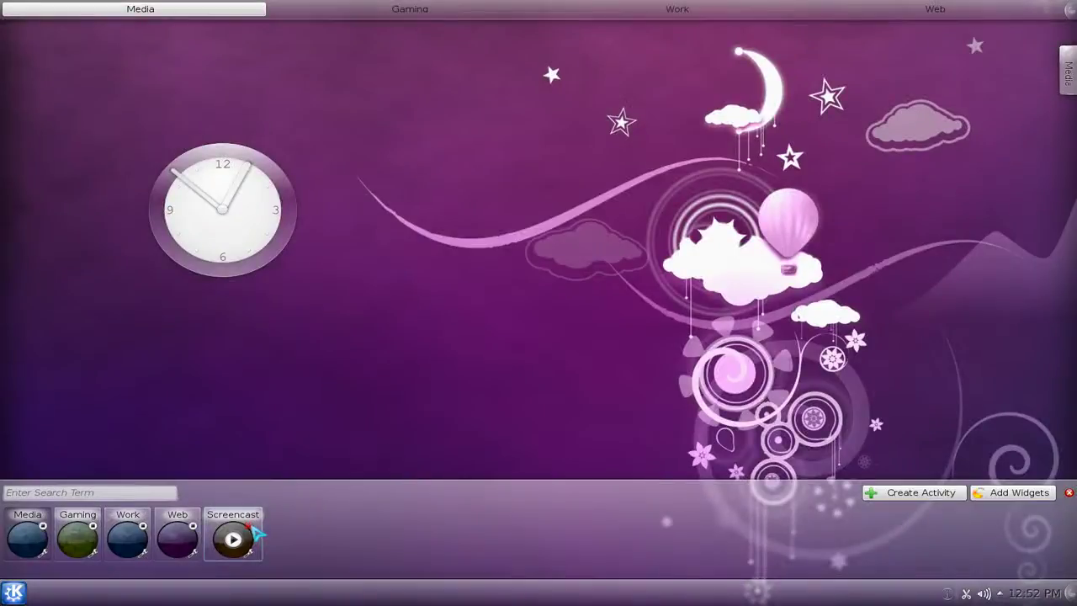
left_click(250, 529)
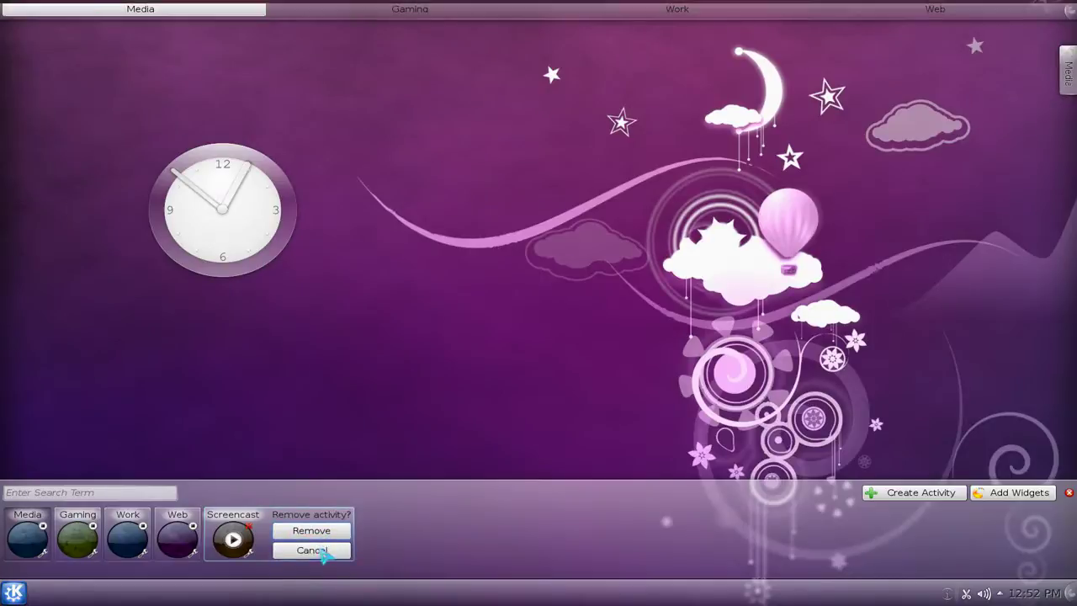
Cancel the 'Remove activity?' prompt, keeping the stopped Screencast activity.
left_click(320, 556)
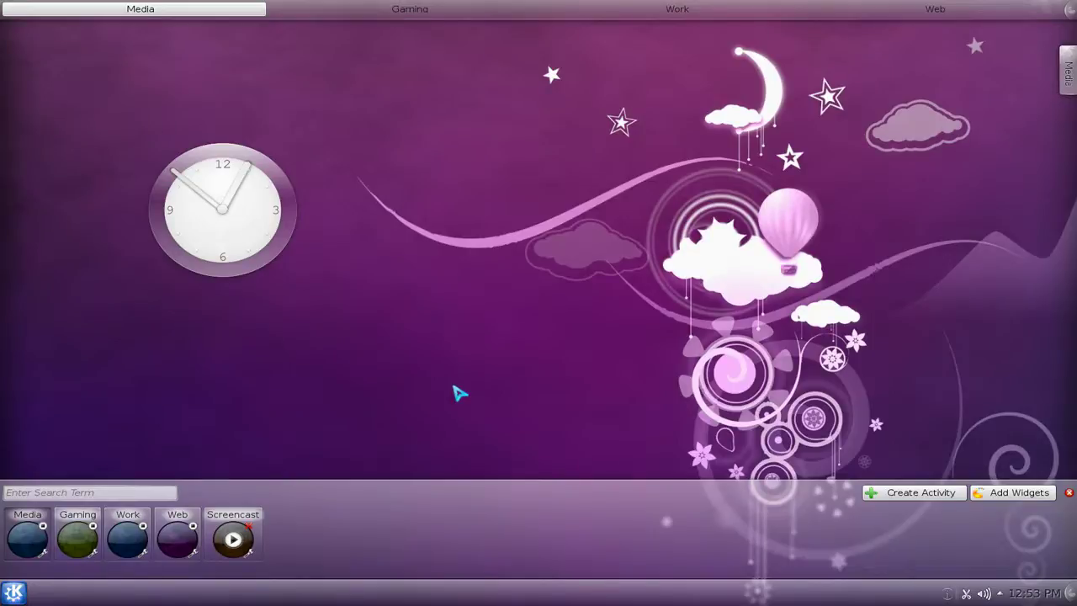
Close the Activities bar to return to the Media desktop.
left_click(1069, 493)
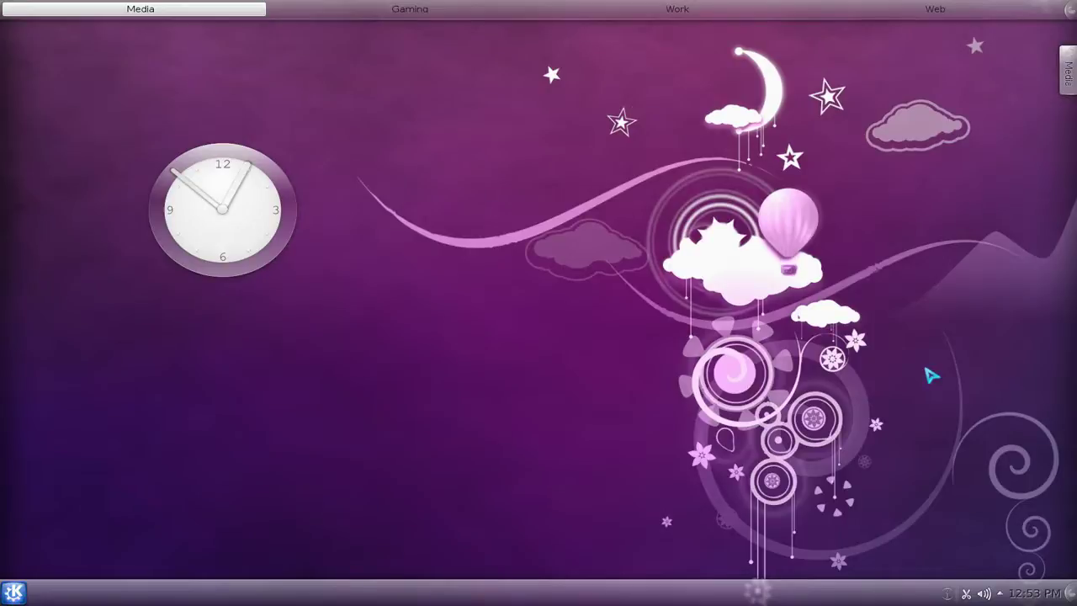
Drop down the Yakuake terminal running ffmpeg with F12.
key("F12")
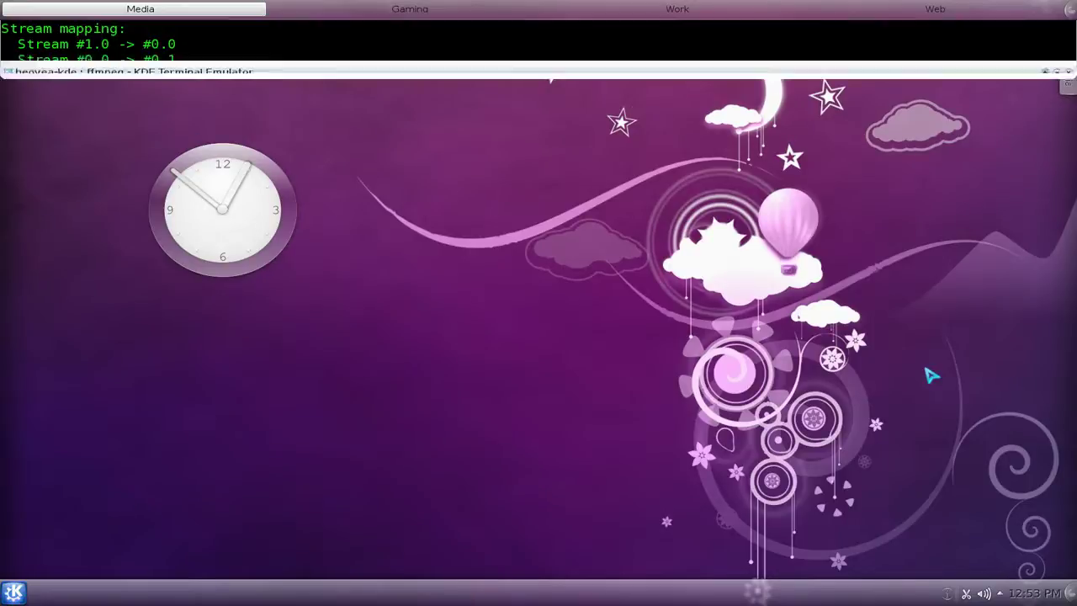